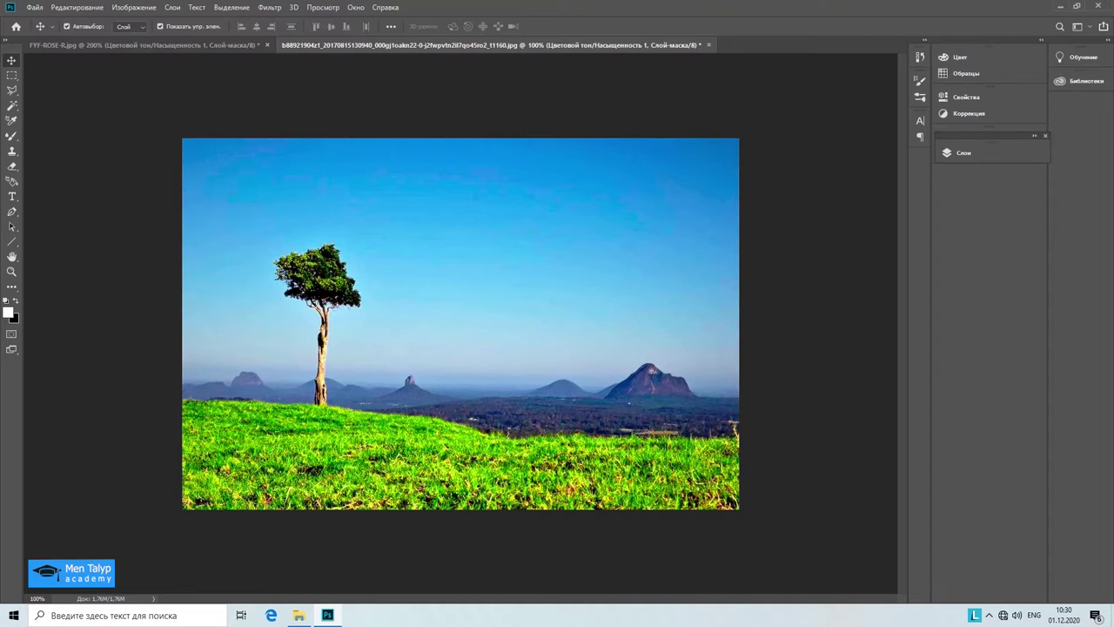
Step: Compare the landscape with Hue/Saturation 1 hidden and shown, leaving the adjustment visible
left_click(963, 153)
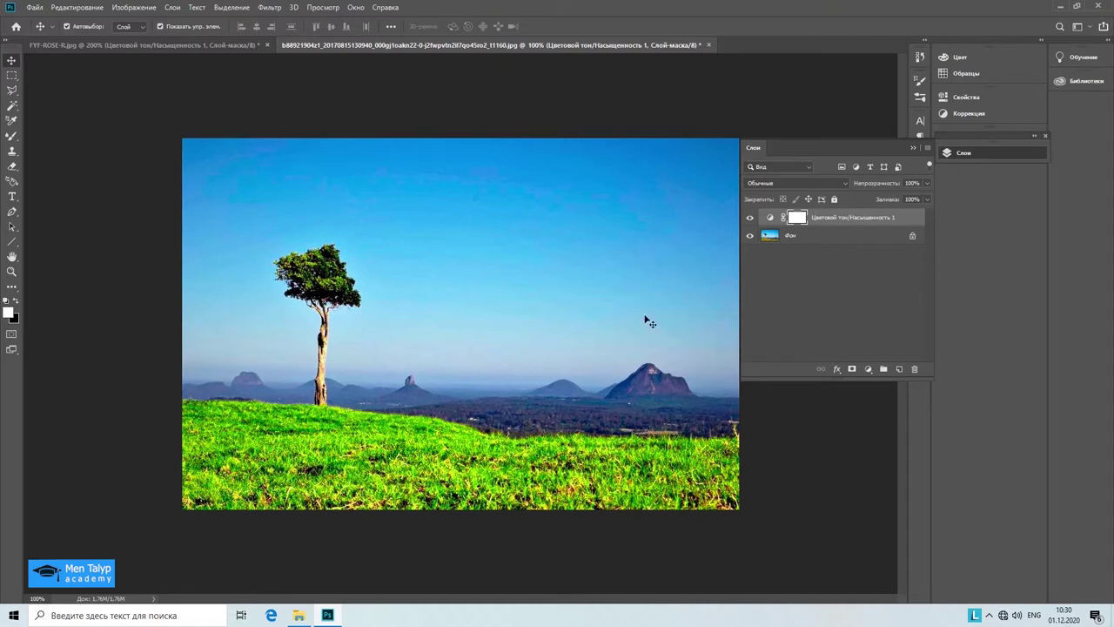
left_click(750, 218)
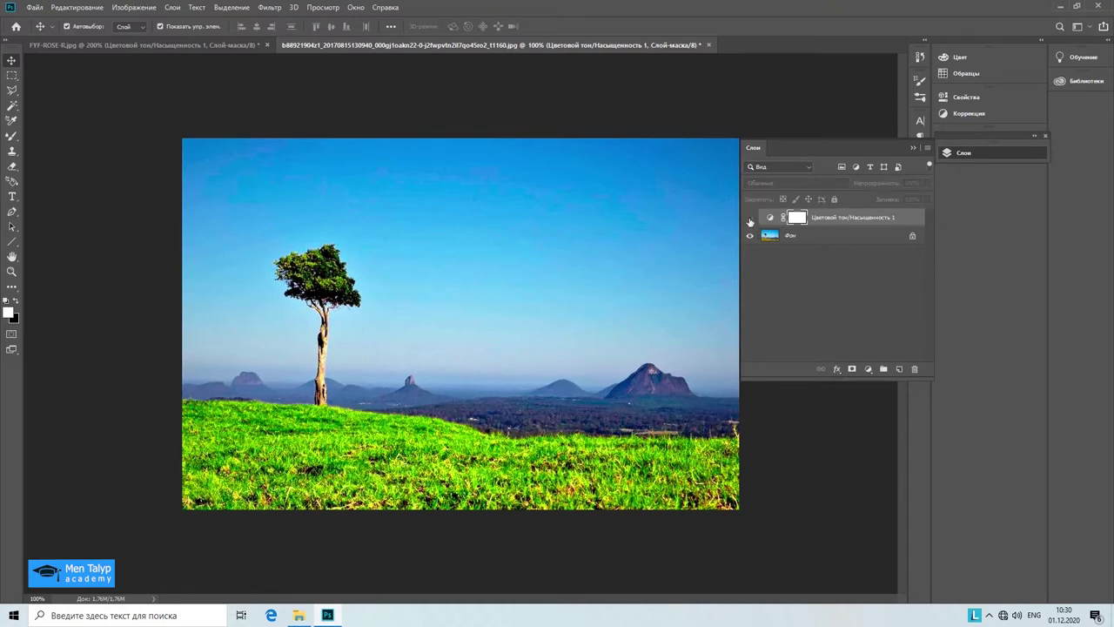
left_click(750, 219)
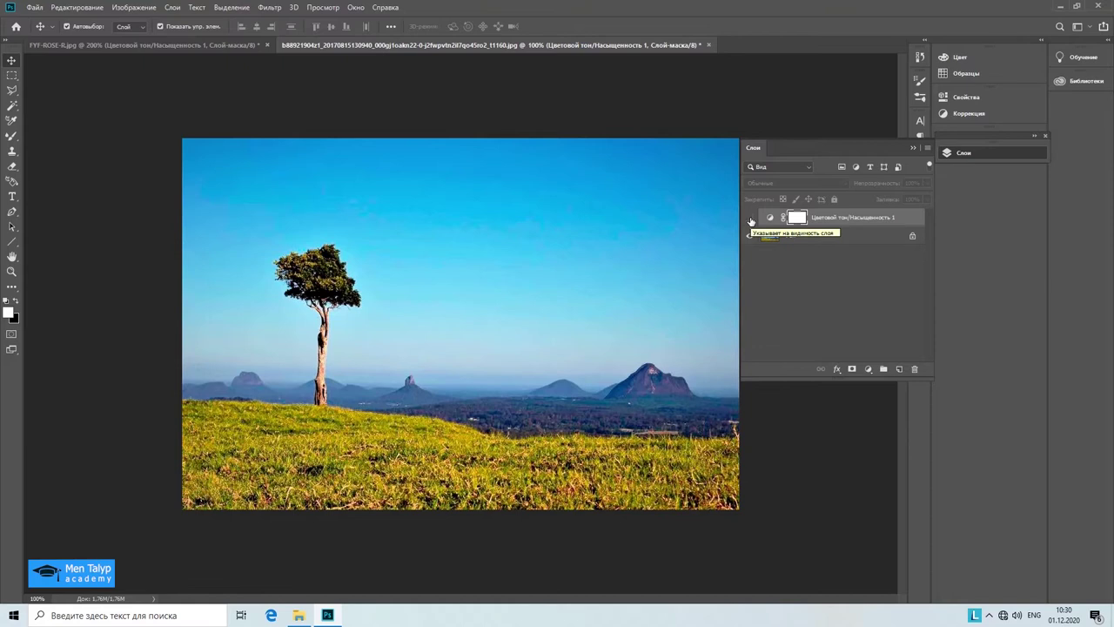
left_click(750, 219)
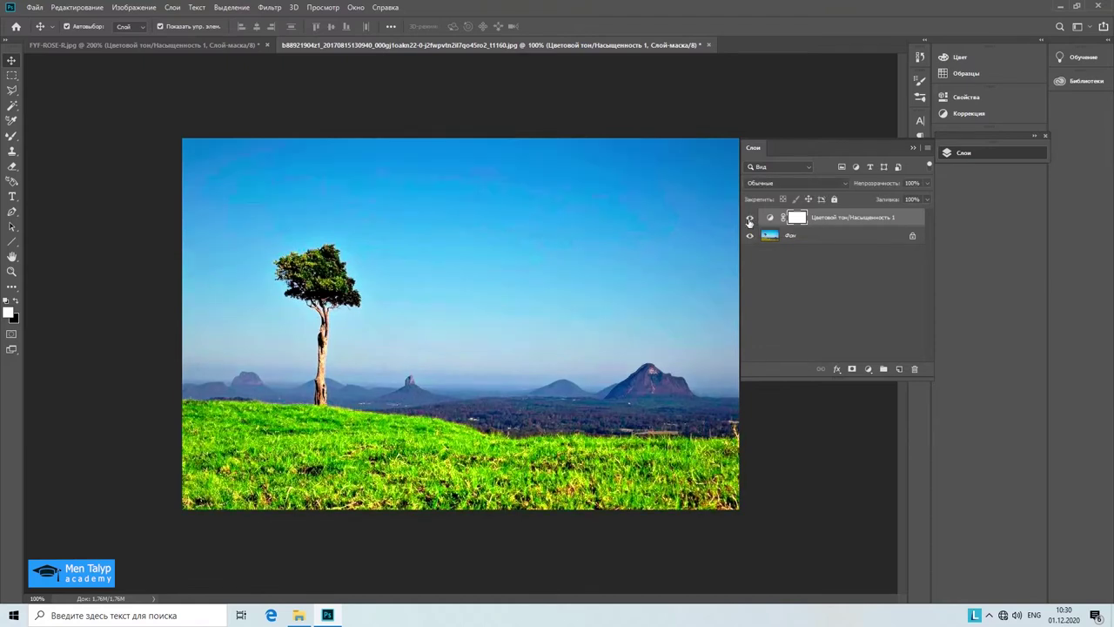
left_click(230, 47)
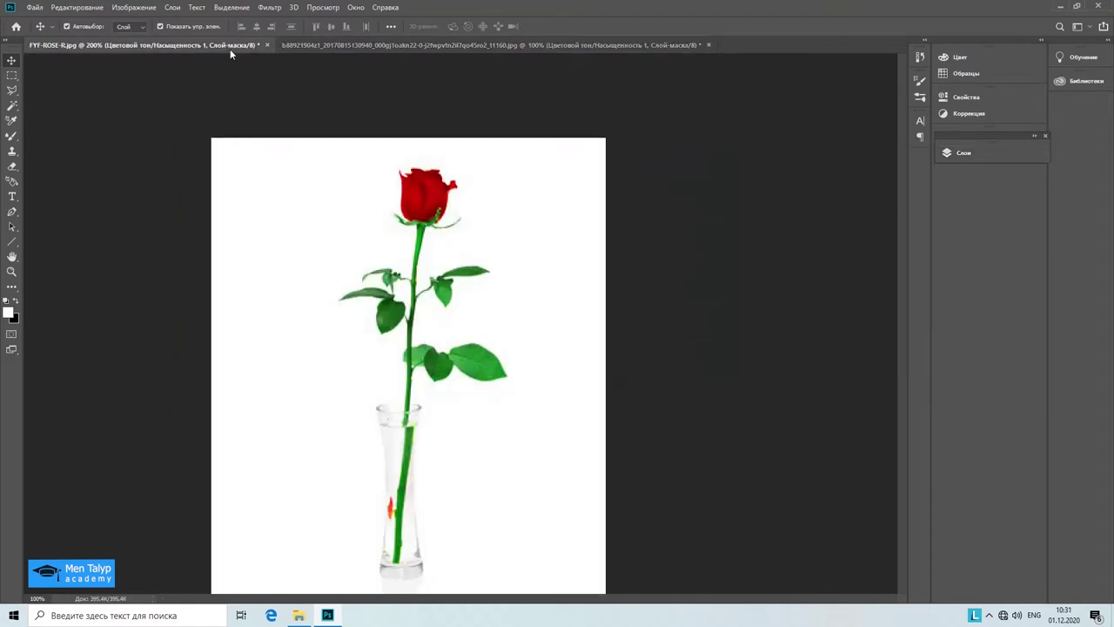
left_click(953, 154)
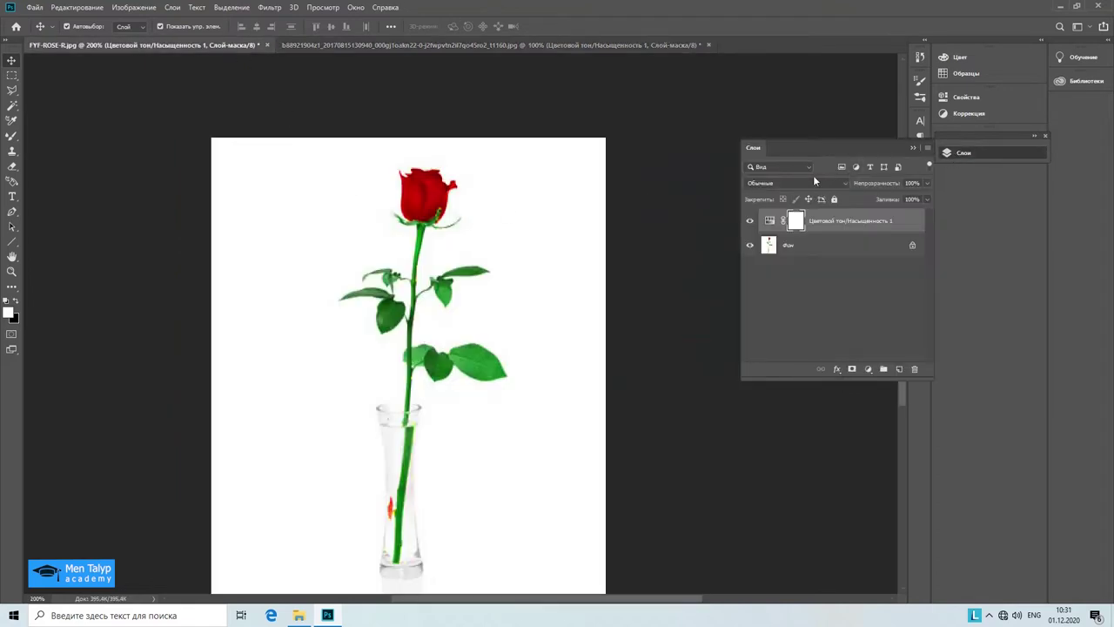
left_click(750, 220)
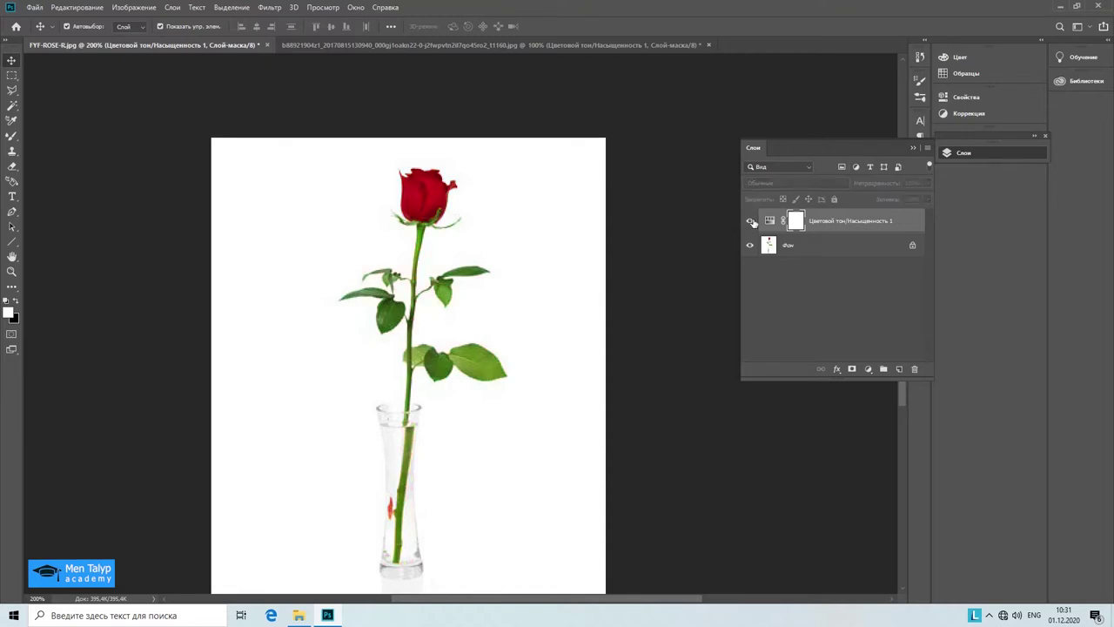
left_click(751, 221)
left_click(750, 221)
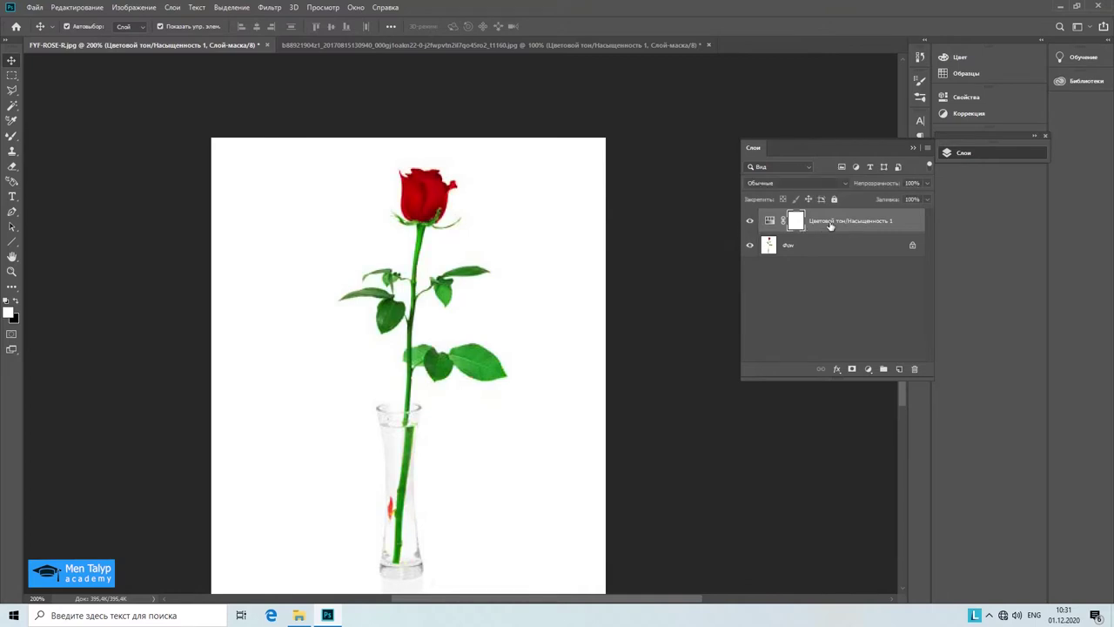
left_click(911, 147)
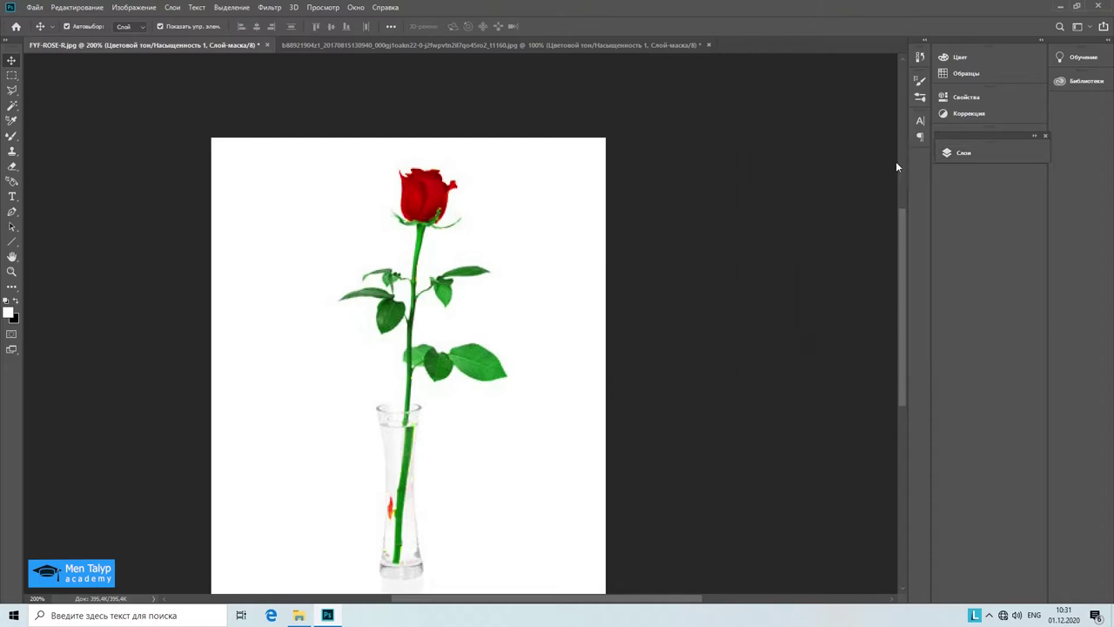
Step: Open the original one tree.jpg photo as a new document
left_click(35, 8)
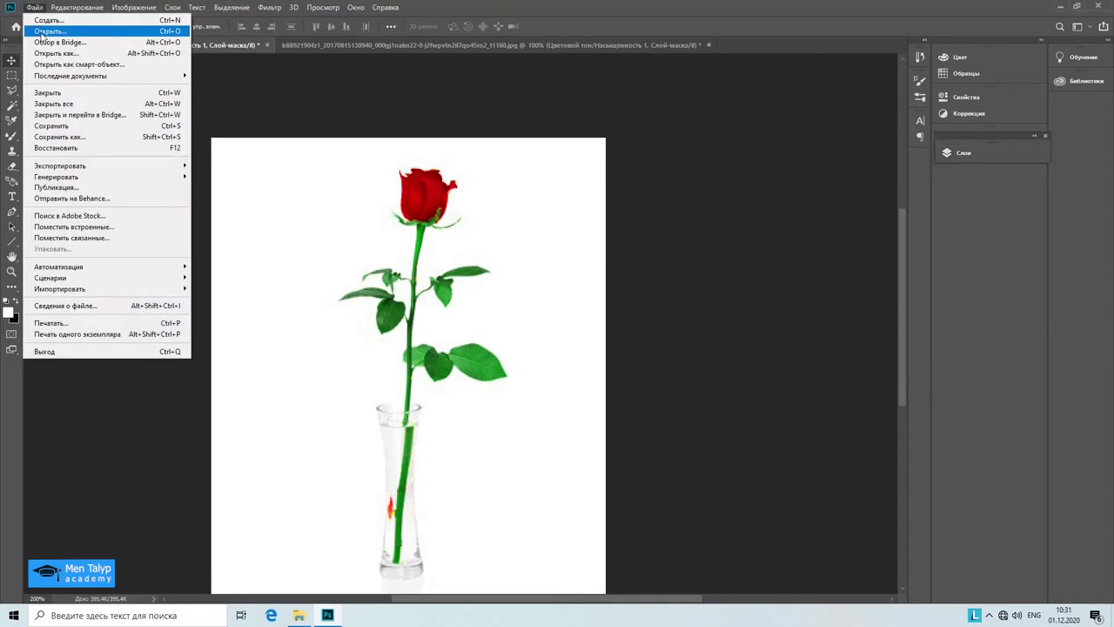
left_click(43, 33)
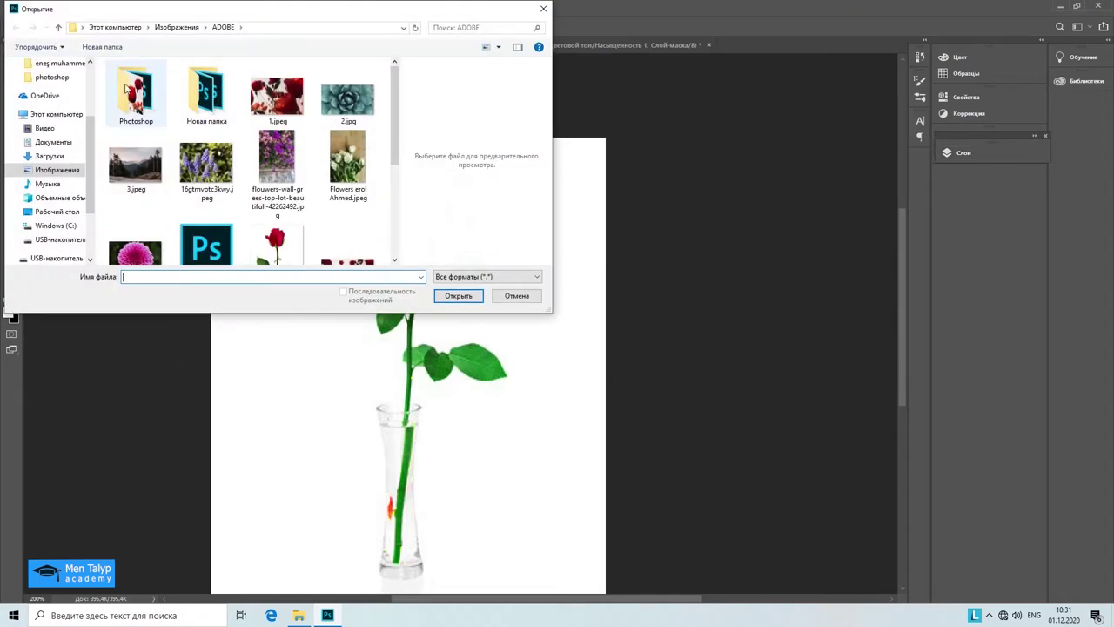
scroll(304, 192, "down", 5)
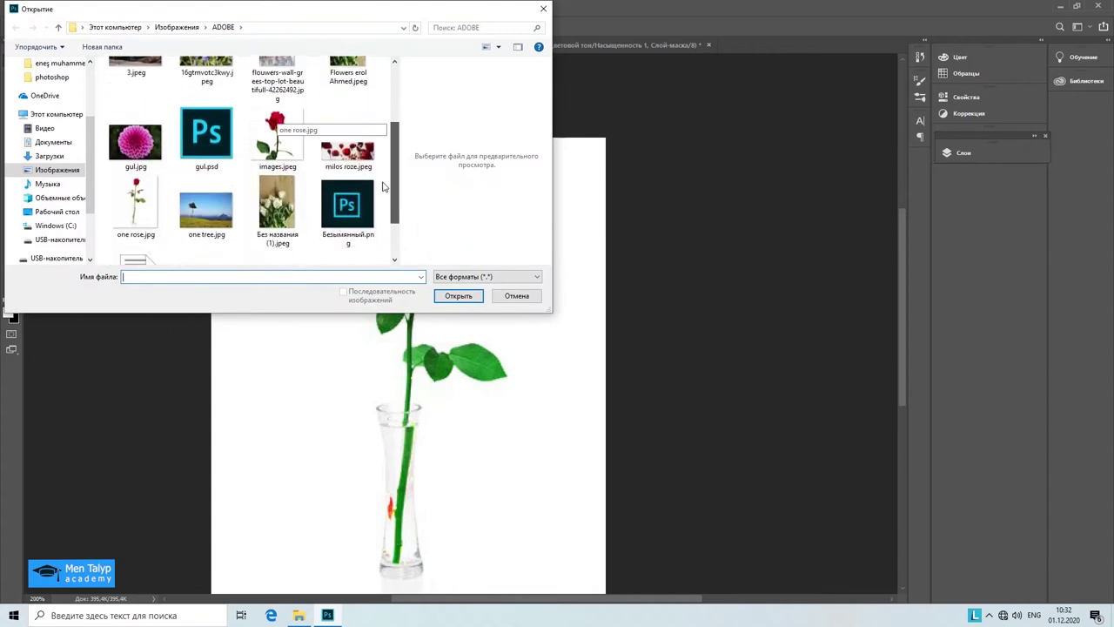
double_click(209, 163)
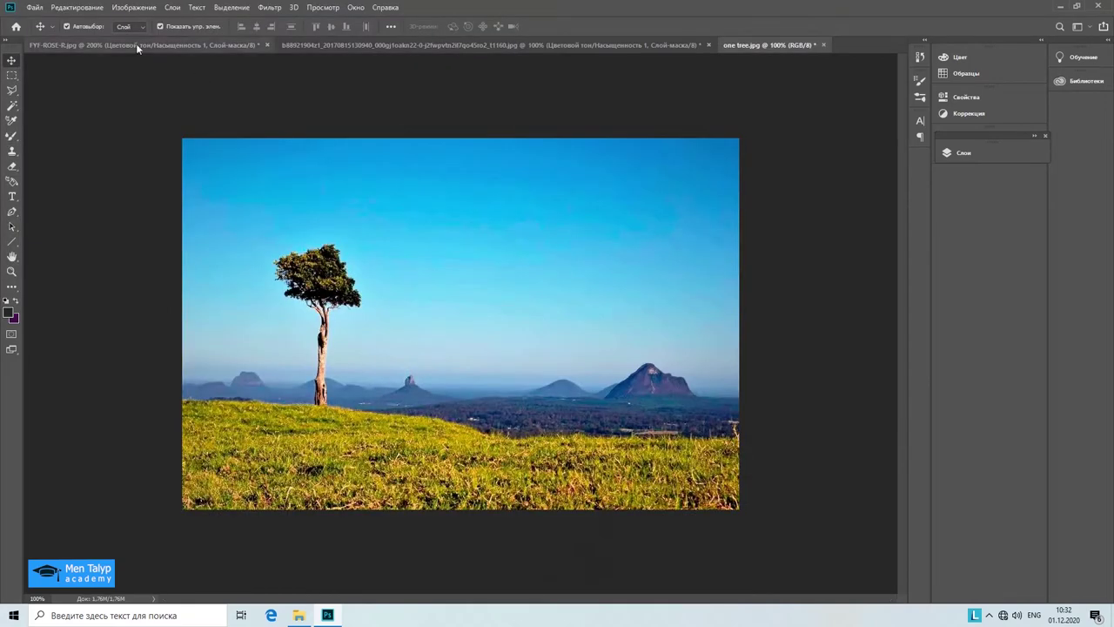
Step: Open one rose.jpg as well, then return to the one tree.jpg document
left_click(36, 8)
left_click(54, 32)
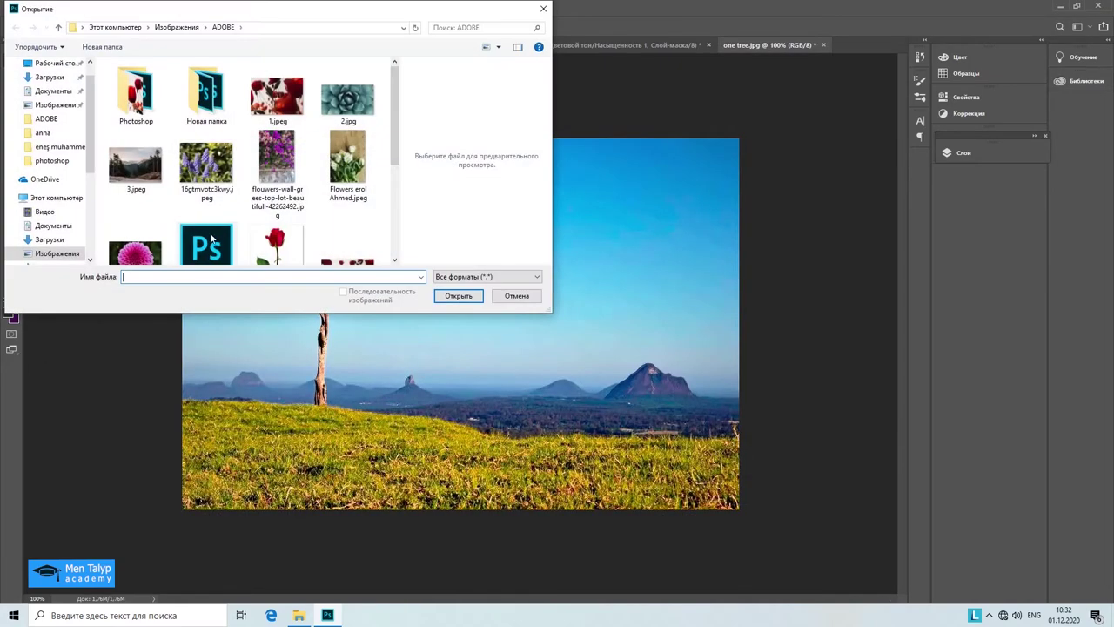
left_click_drag(391, 163, 392, 228)
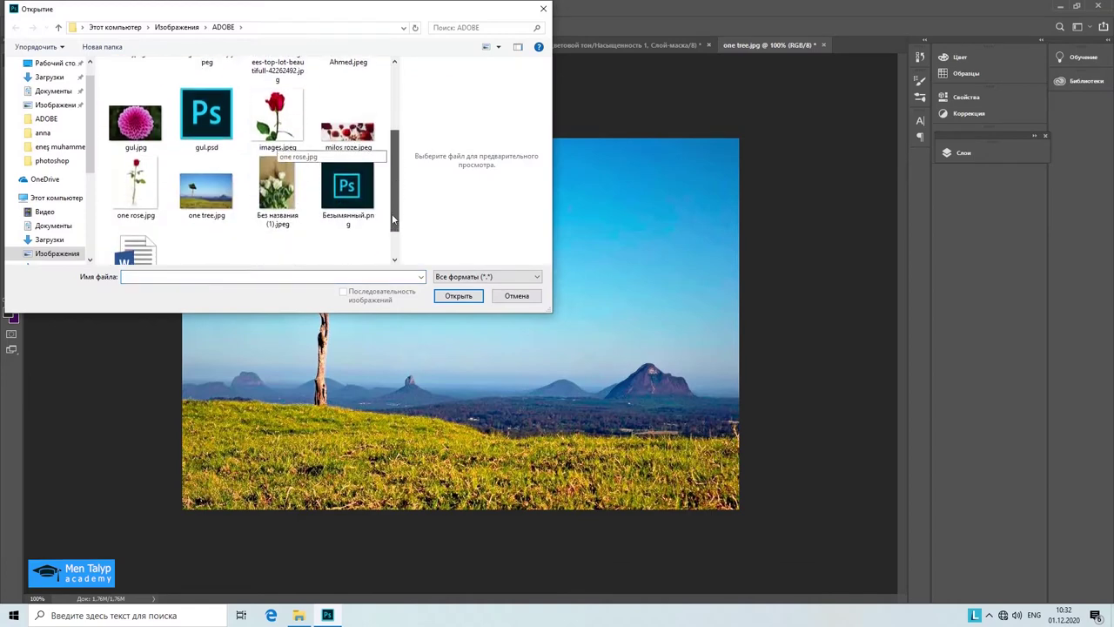
left_click(154, 178)
double_click(153, 178)
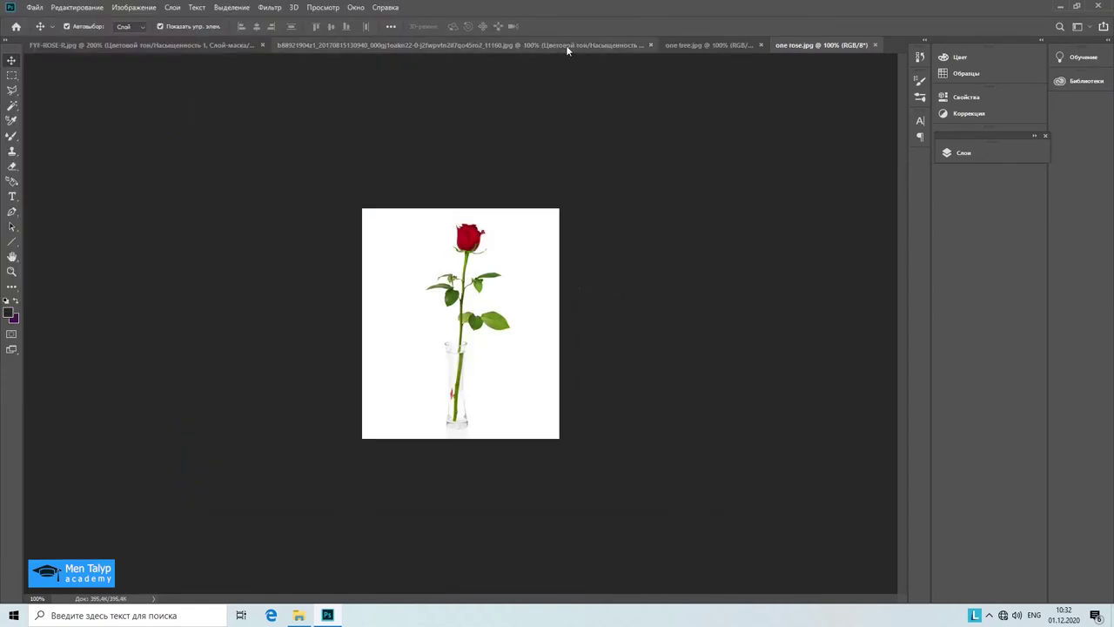
left_click(671, 44)
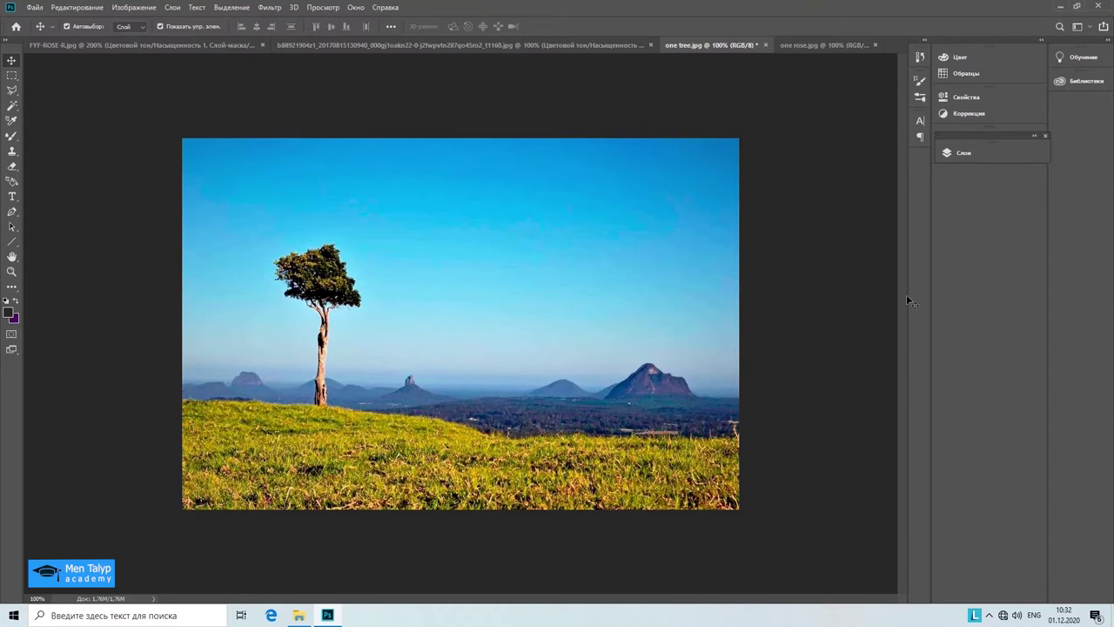
Step: Add a Hue/Saturation 1 adjustment layer to one tree.jpg from the Adjustments panel
left_click(974, 114)
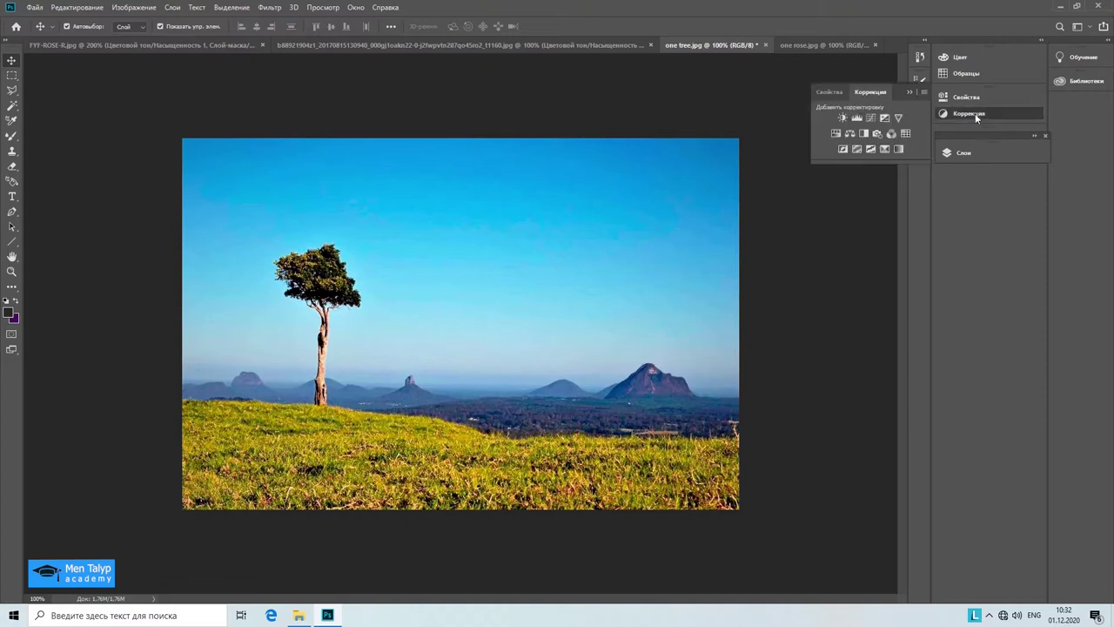
left_click(837, 134)
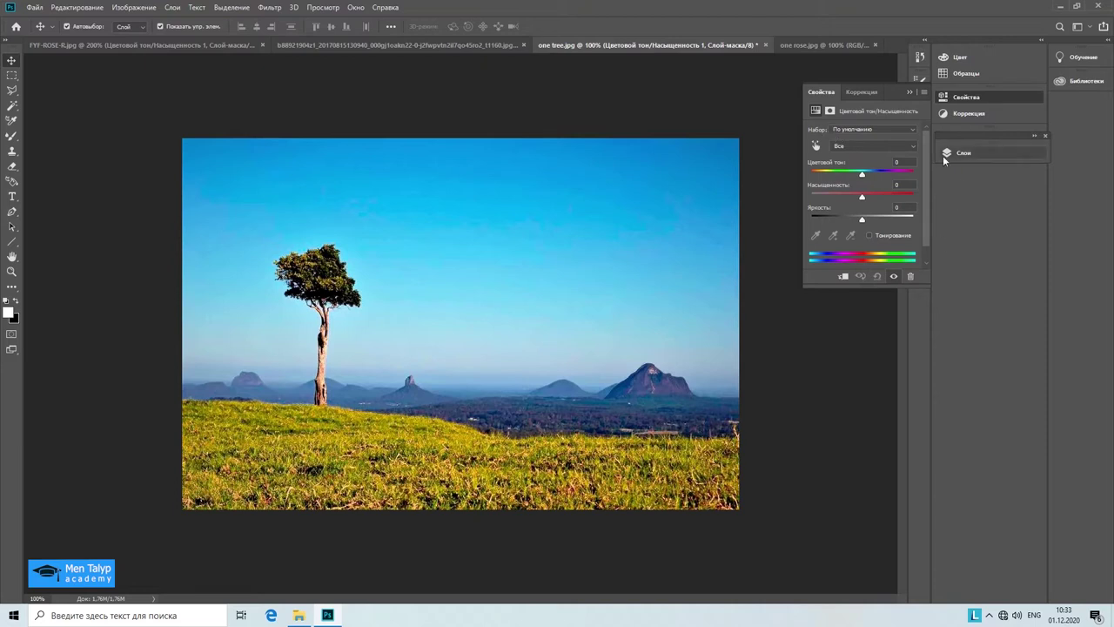
Step: Sweep the landscape's master Hue to +180 and back, leaving it at +1
left_click(841, 147)
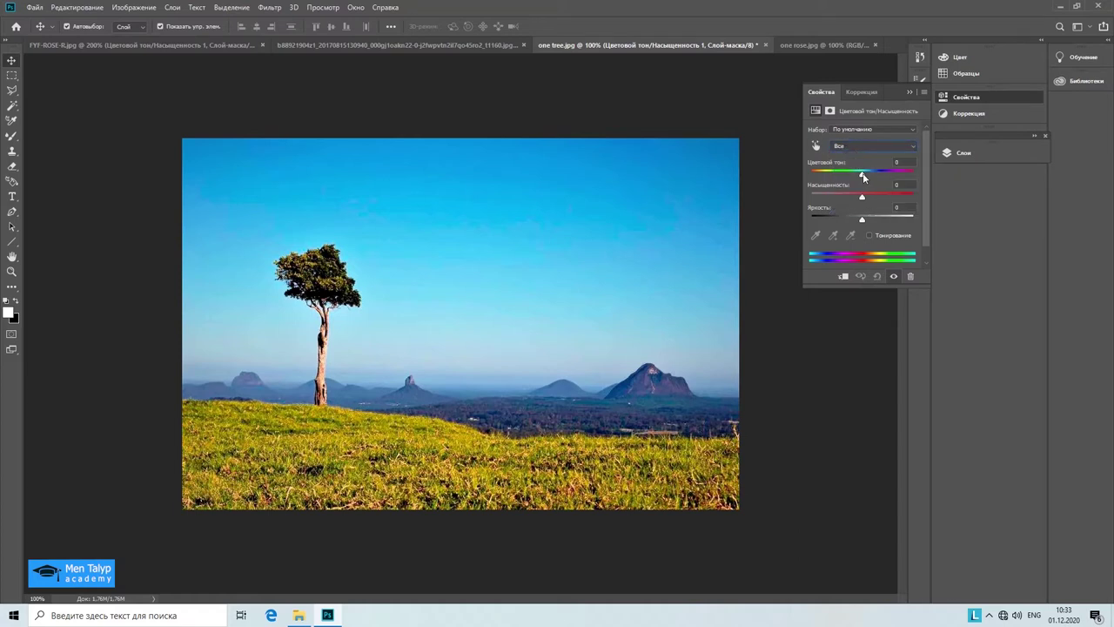
mouse_move(862, 177)
left_mouse_down()
mouse_move(821, 176)
mouse_move(883, 179)
left_mouse_up()
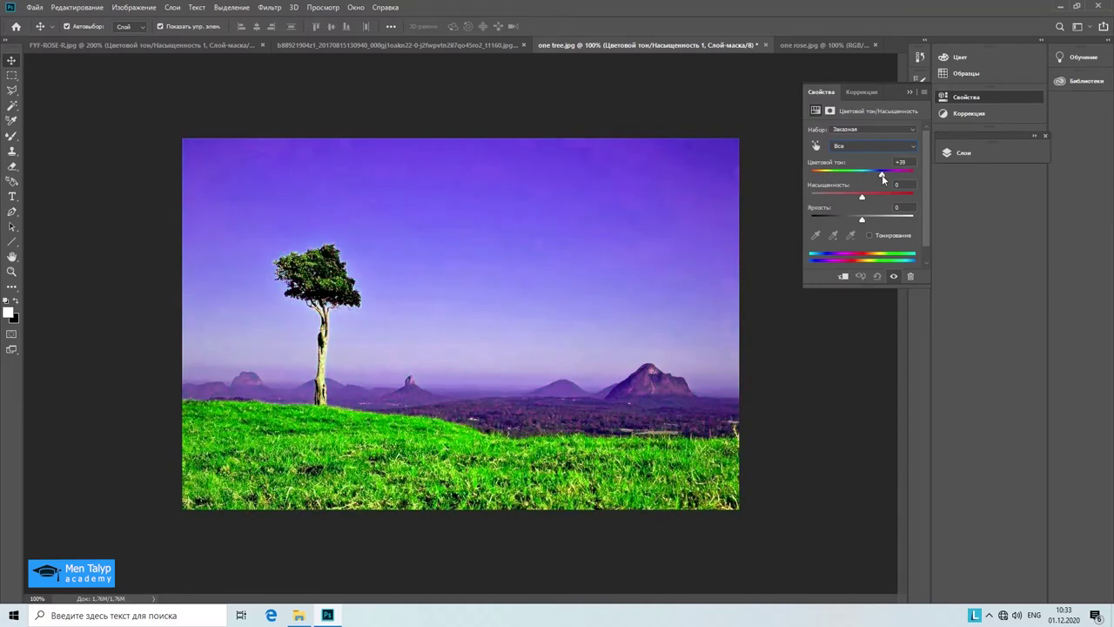
mouse_move(882, 178)
left_mouse_down()
mouse_move(915, 188)
mouse_move(866, 185)
left_mouse_up()
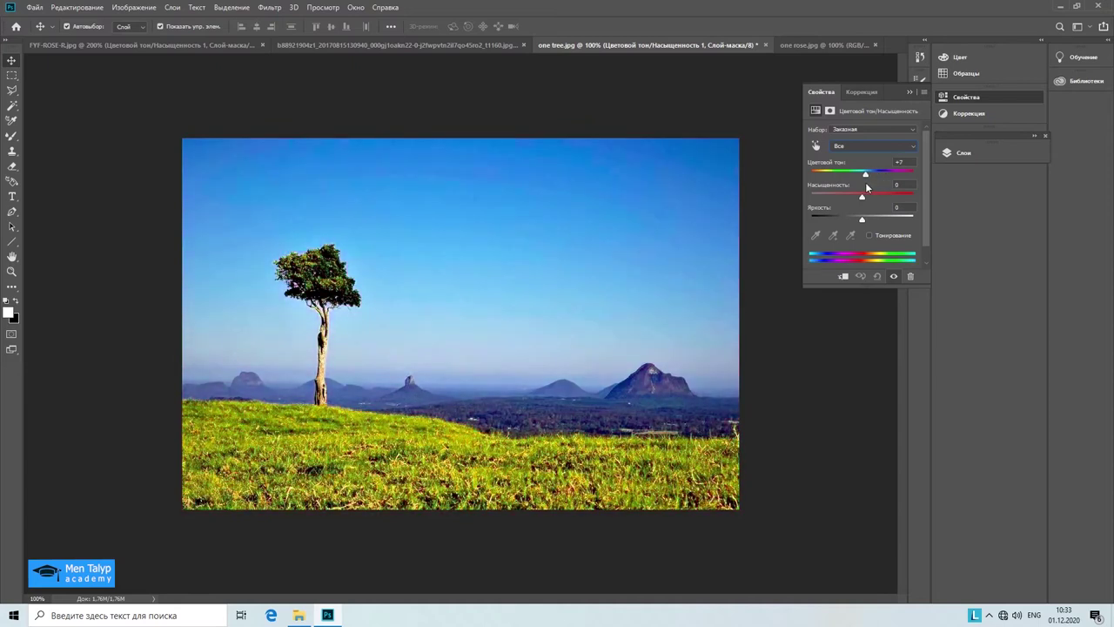
left_click_drag(866, 187, 864, 187)
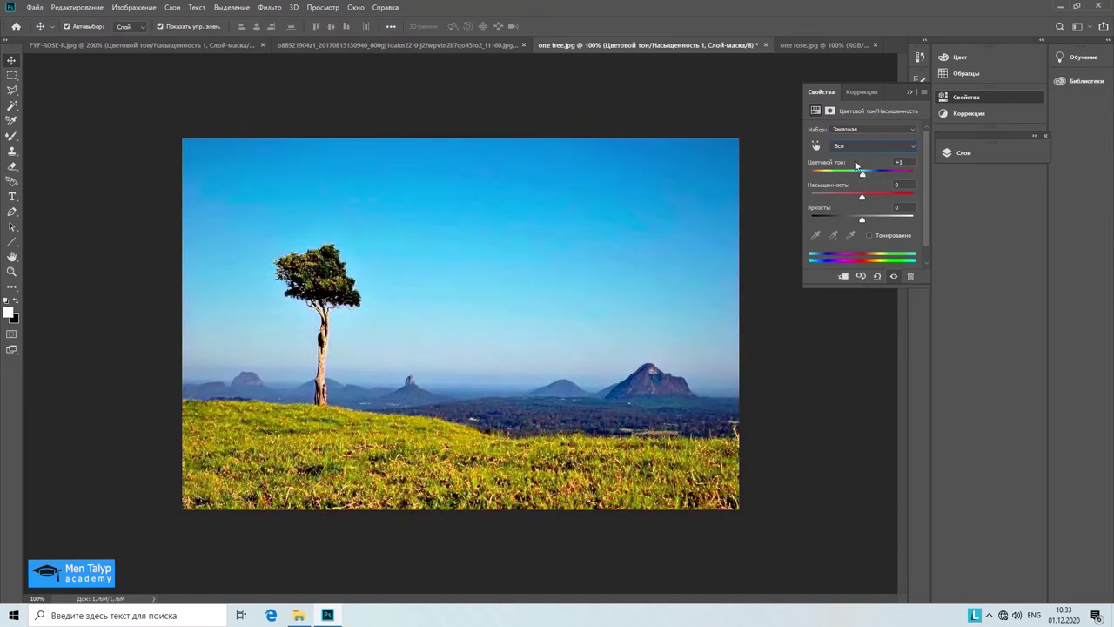
left_click(853, 147)
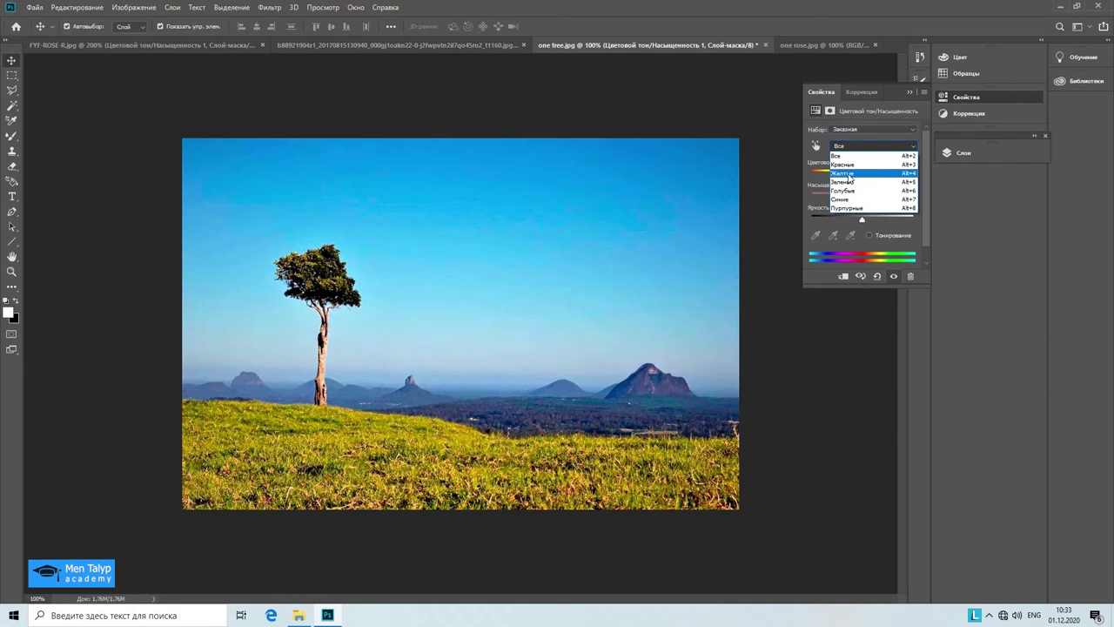
Step: Set the Yellows range to hue +32 and saturation +47 so the grass turns vivid green
left_click(849, 175)
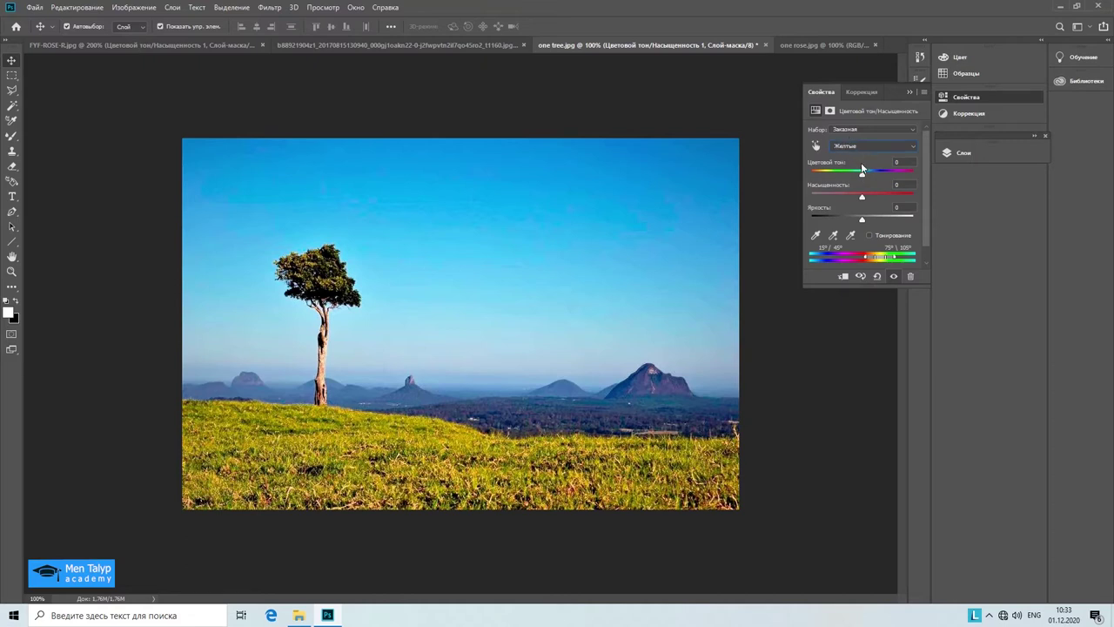
left_click_drag(862, 177, 835, 178)
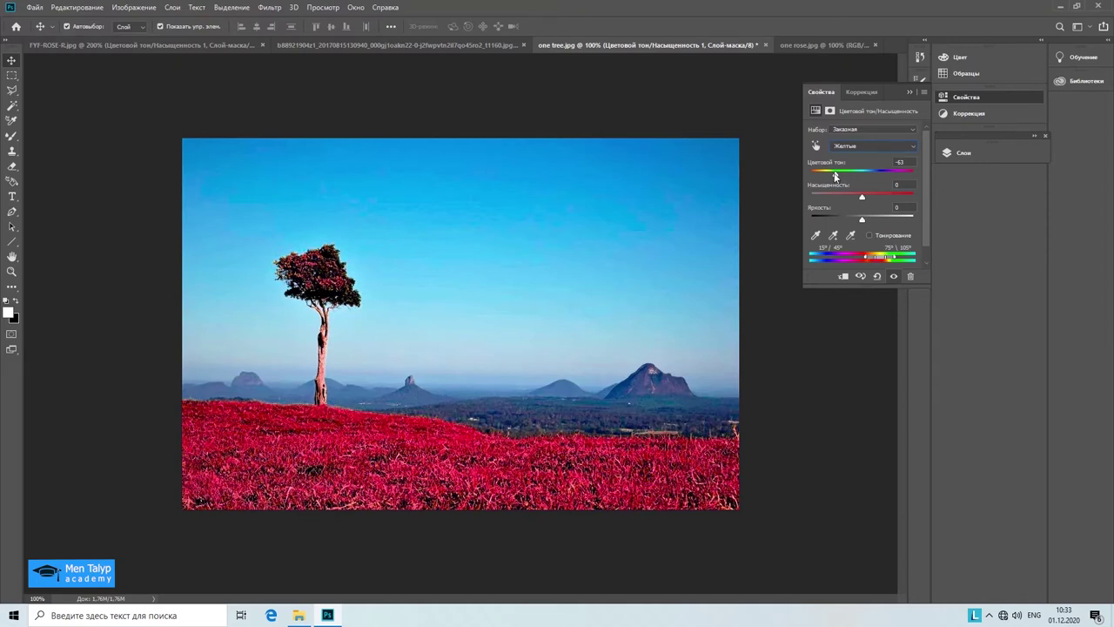
left_click_drag(835, 177, 879, 177)
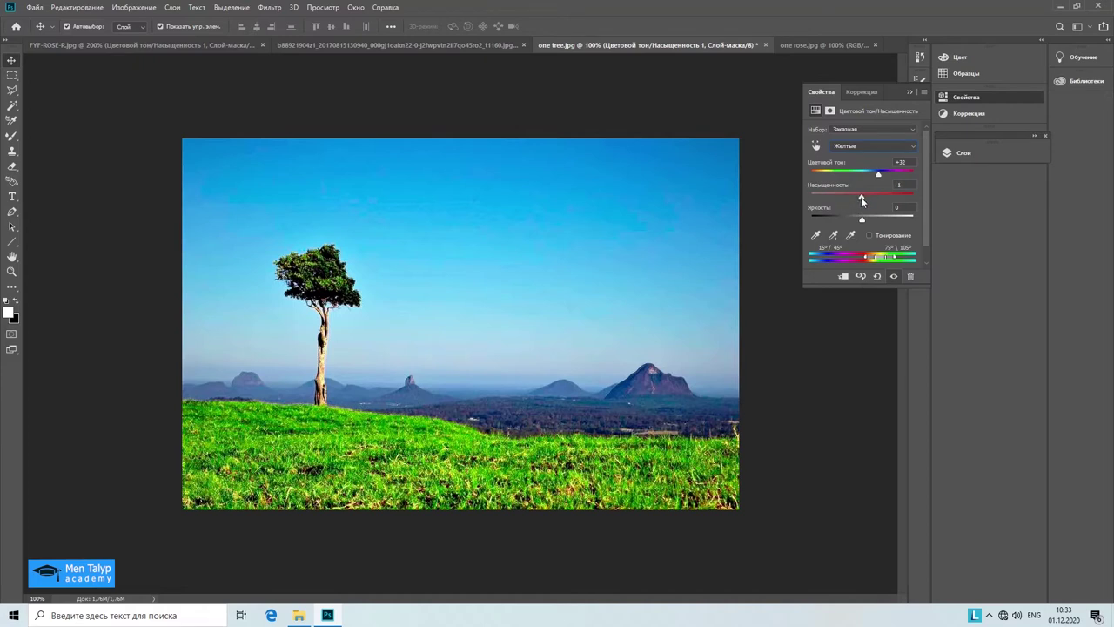
left_click_drag(860, 197, 913, 204)
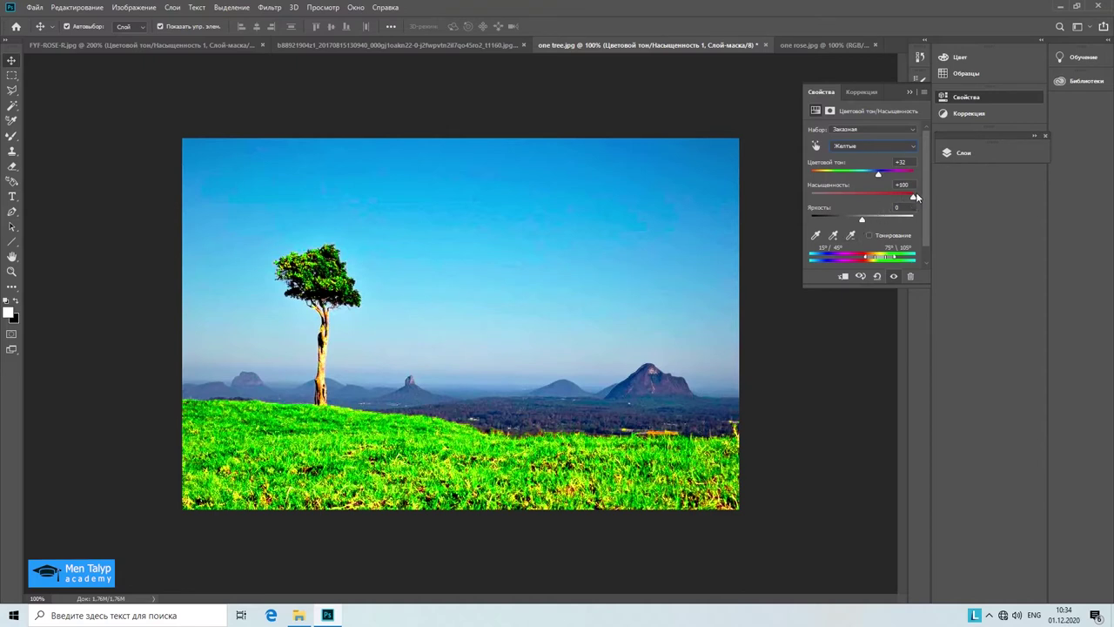
left_click_drag(913, 196, 887, 203)
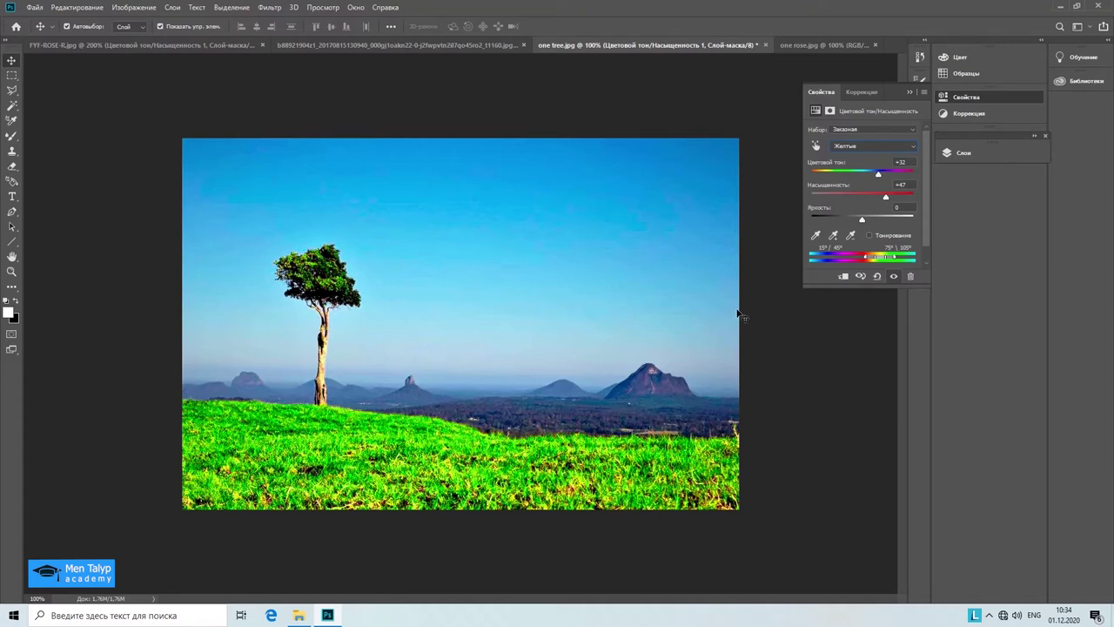
left_click(910, 93)
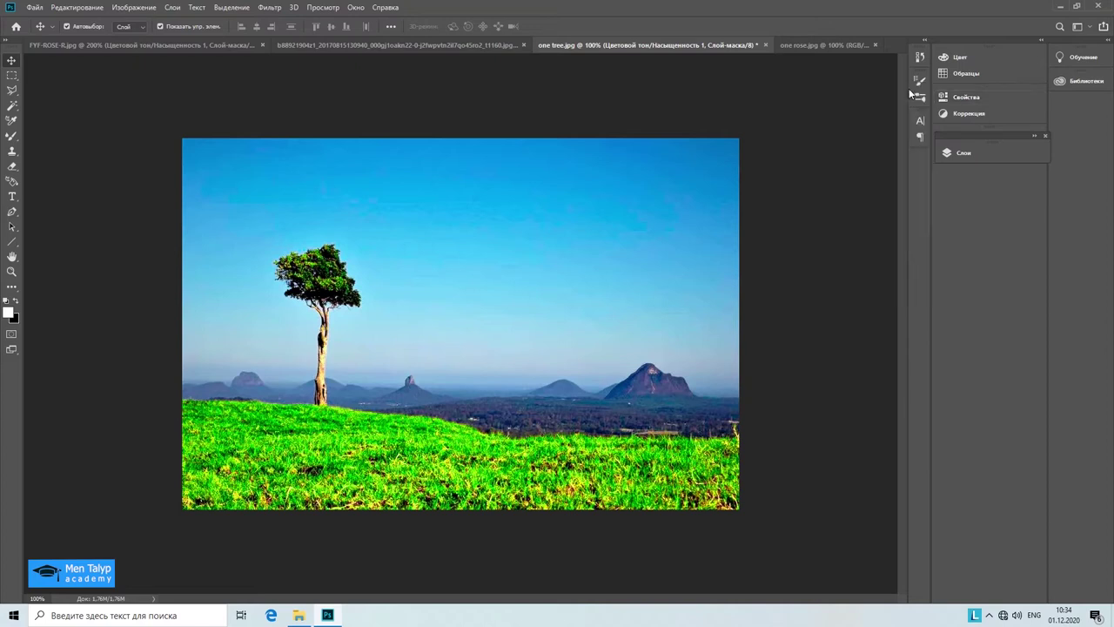
left_click(949, 152)
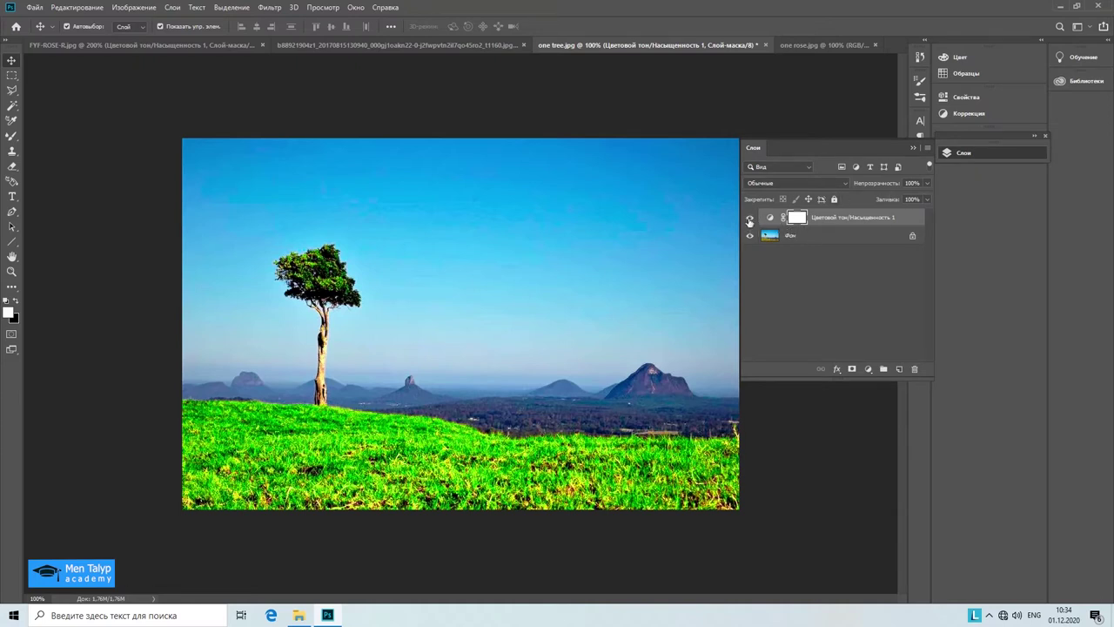
Step: Hide and reshow the grass adjustment to compare, then bring up one rose.jpg
left_click(750, 217)
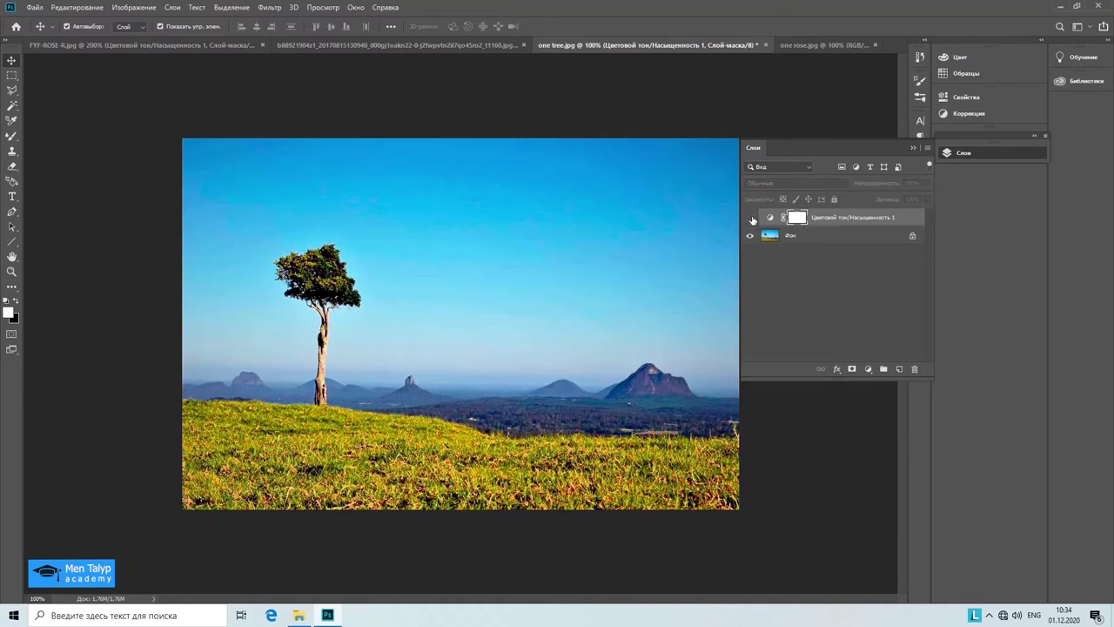
left_click(751, 218)
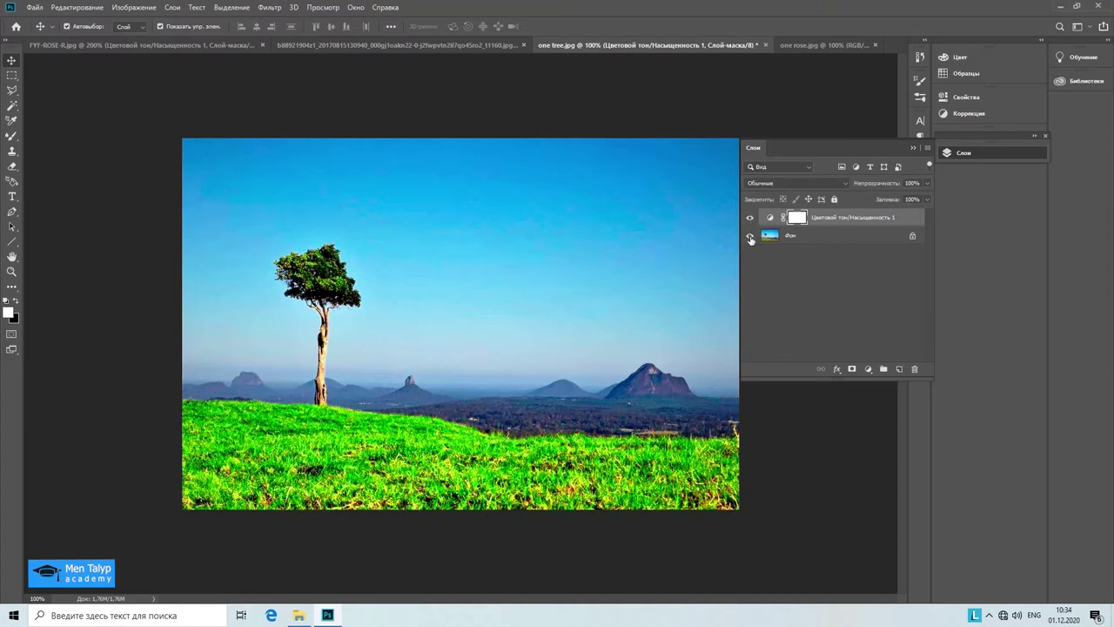
left_click(910, 149)
left_click(812, 45)
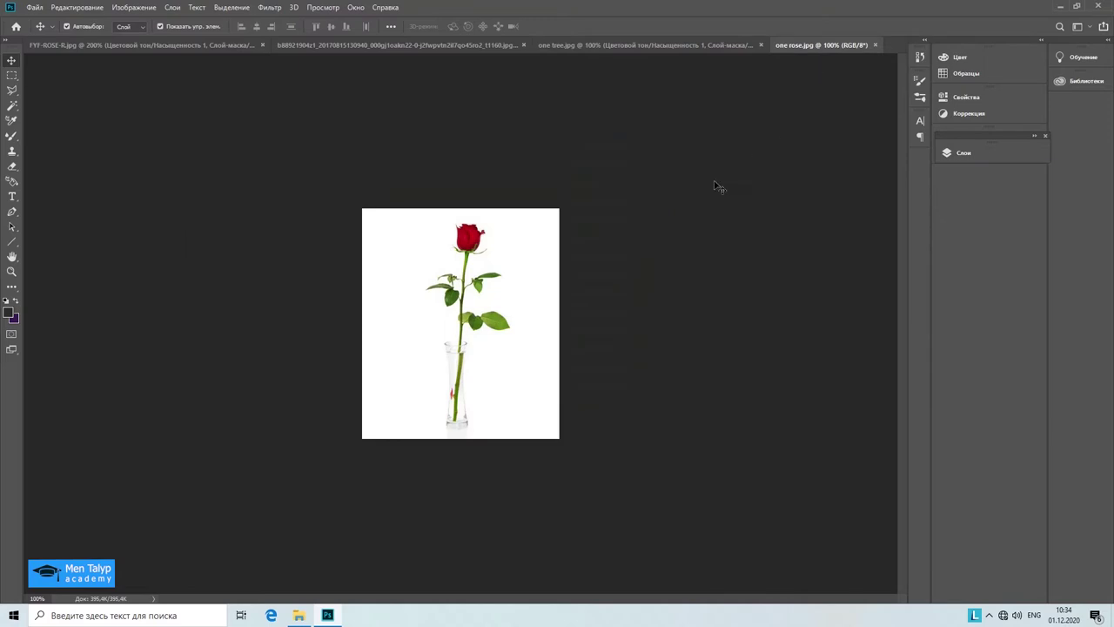
Step: Zoom the rose photo to 200% and show its Layers panel with only the background layer
left_click(12, 271)
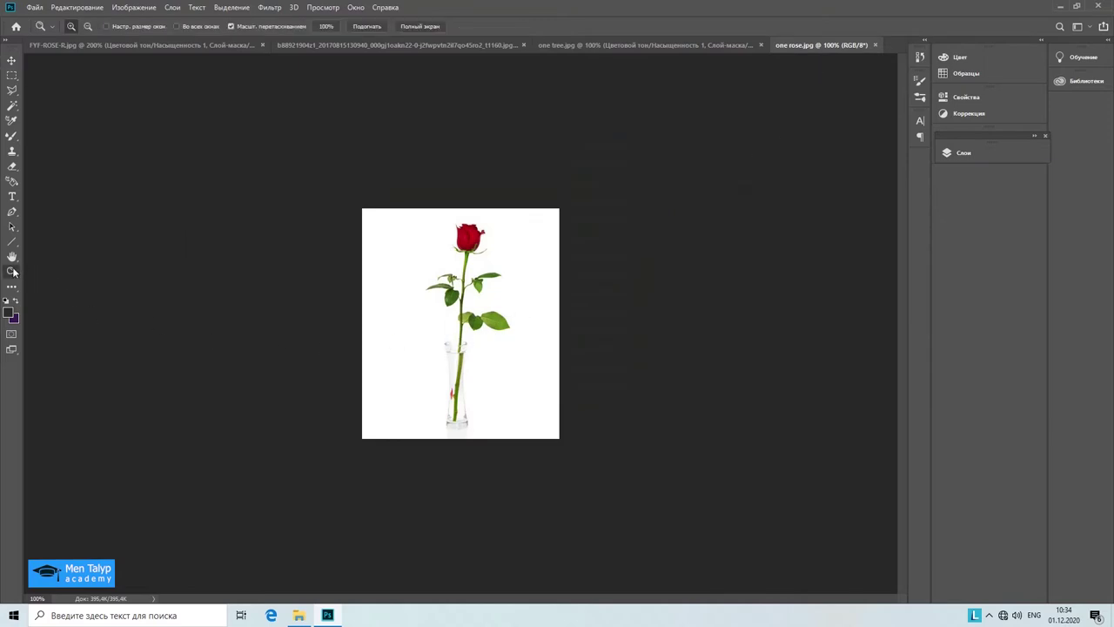
left_click(476, 258)
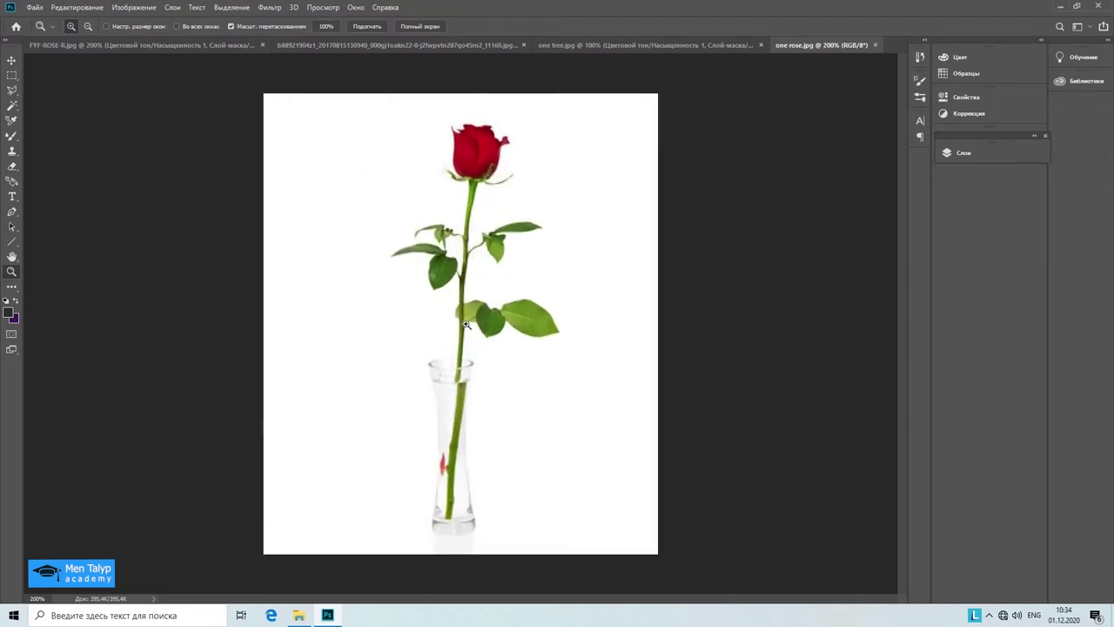
left_click(11, 60)
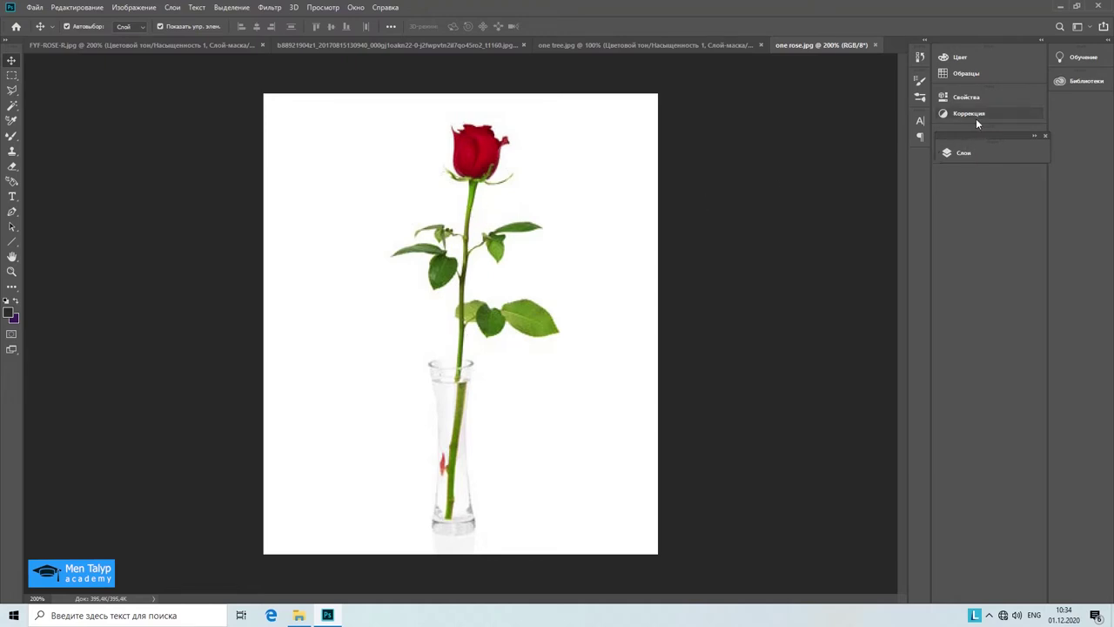
left_click(977, 154)
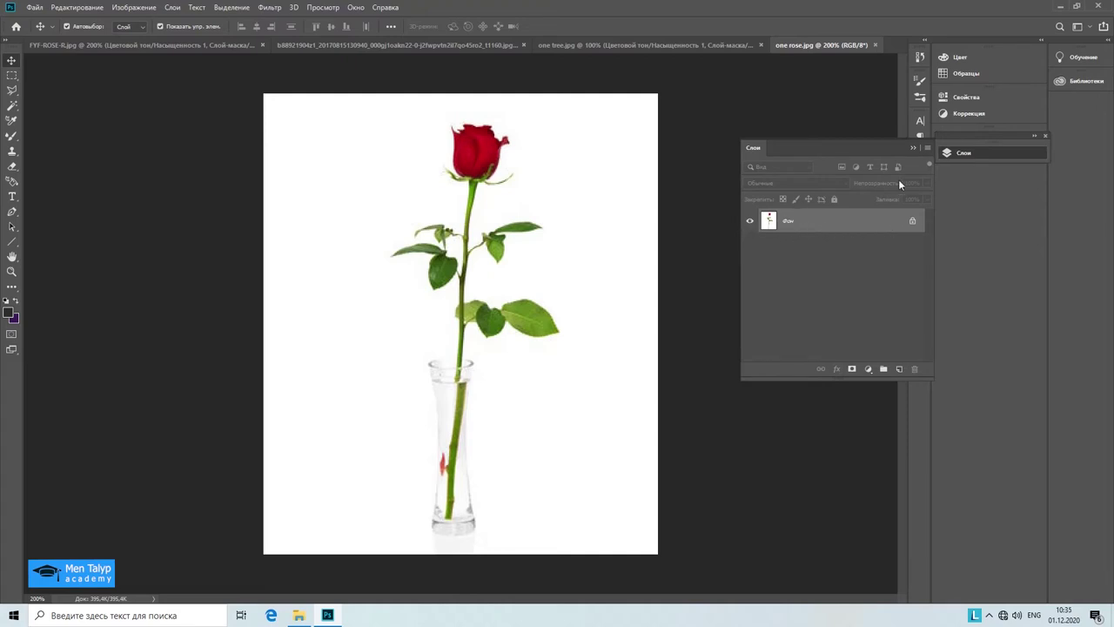
Step: Add a Hue/Saturation 1 adjustment layer to the rose and leave its hue at +1
left_click(959, 113)
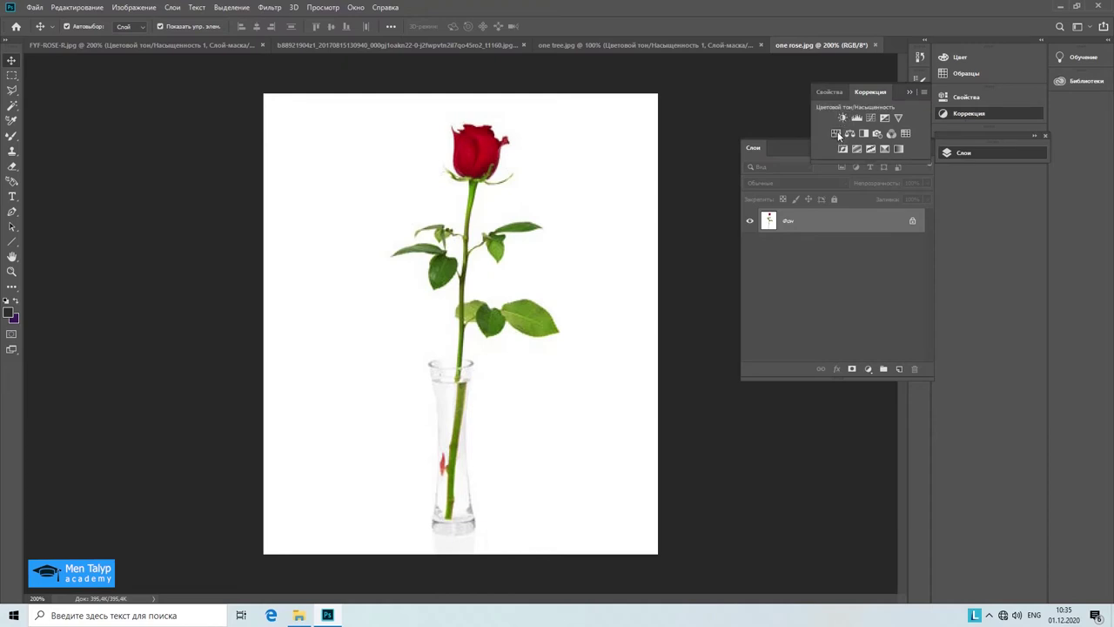
left_click(792, 151)
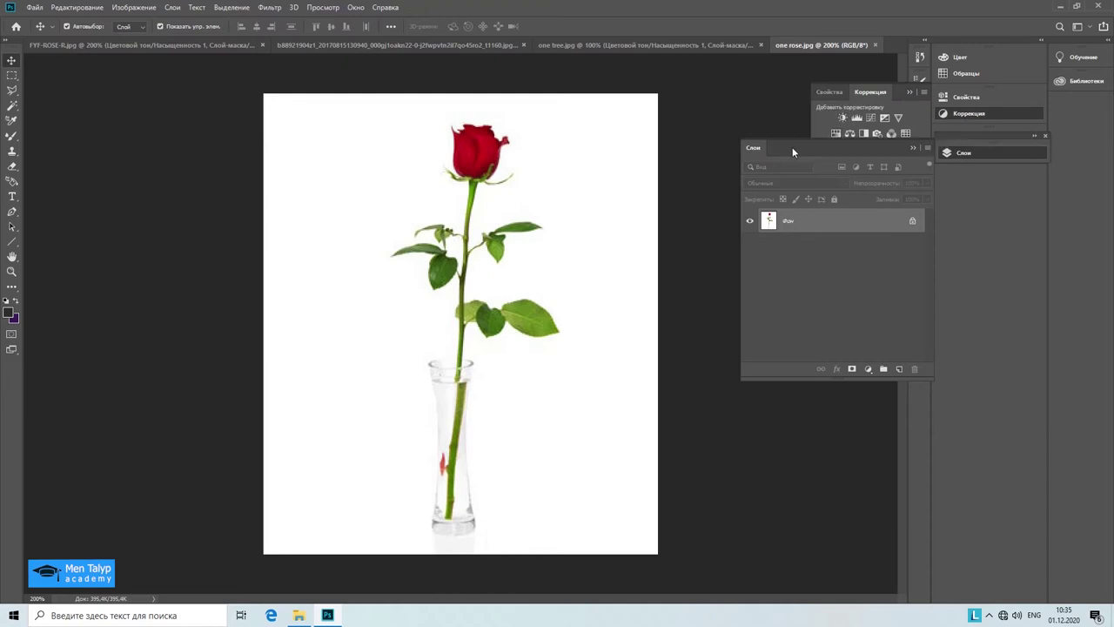
left_click(913, 148)
left_click(834, 134)
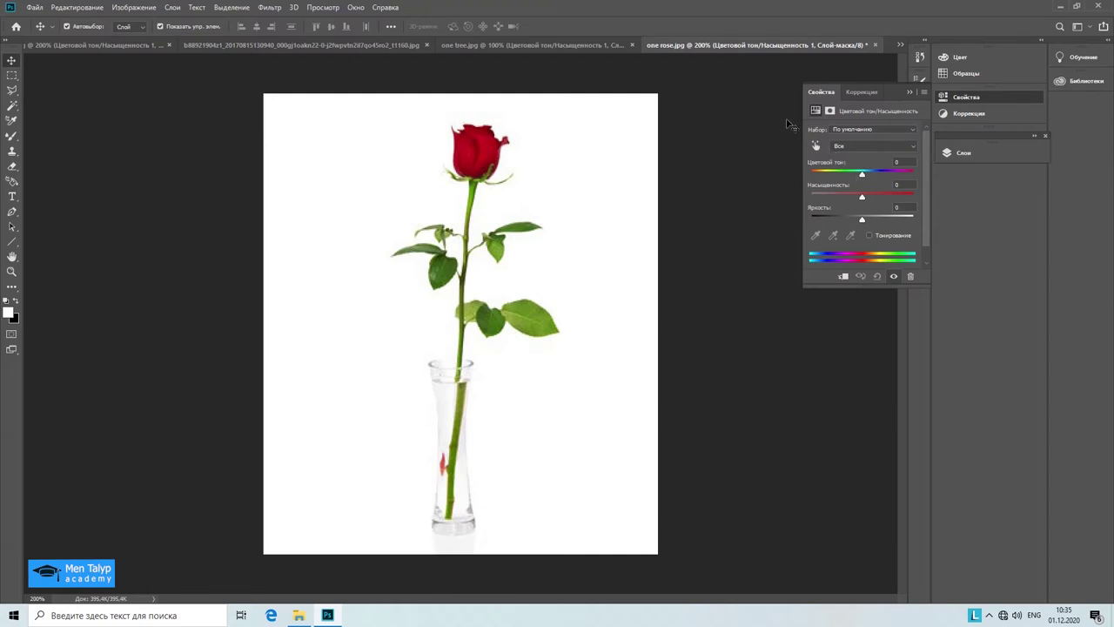
mouse_move(862, 175)
left_mouse_down()
mouse_move(819, 175)
mouse_move(917, 173)
mouse_move(864, 182)
left_mouse_up()
Step: Limit the rose adjustment to Greens with hue +43 and saturation +48
left_click(863, 147)
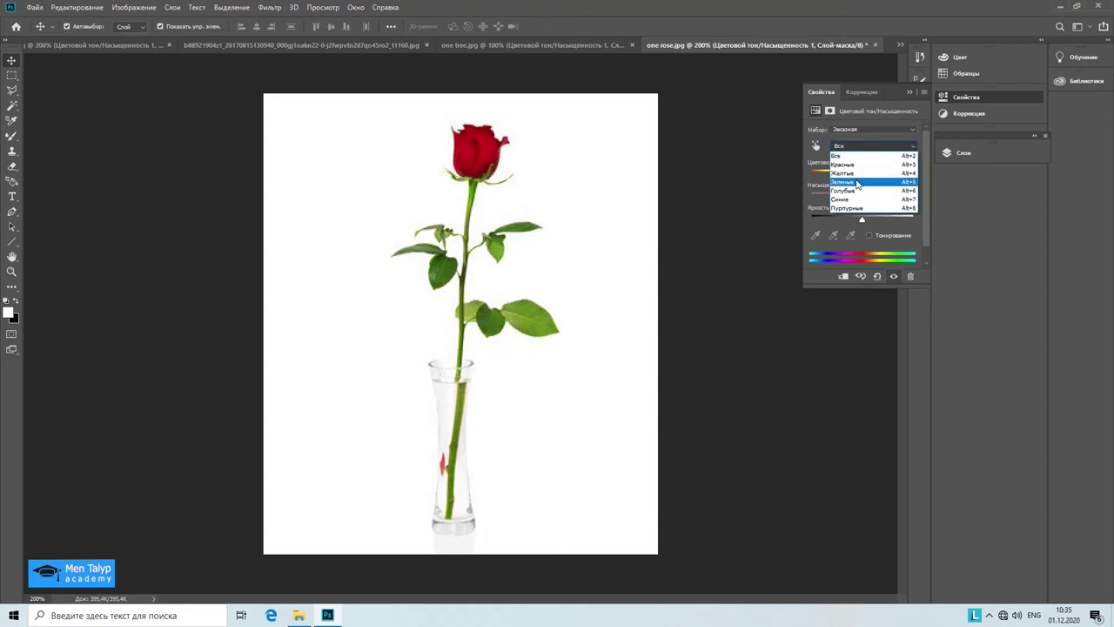
left_click(857, 184)
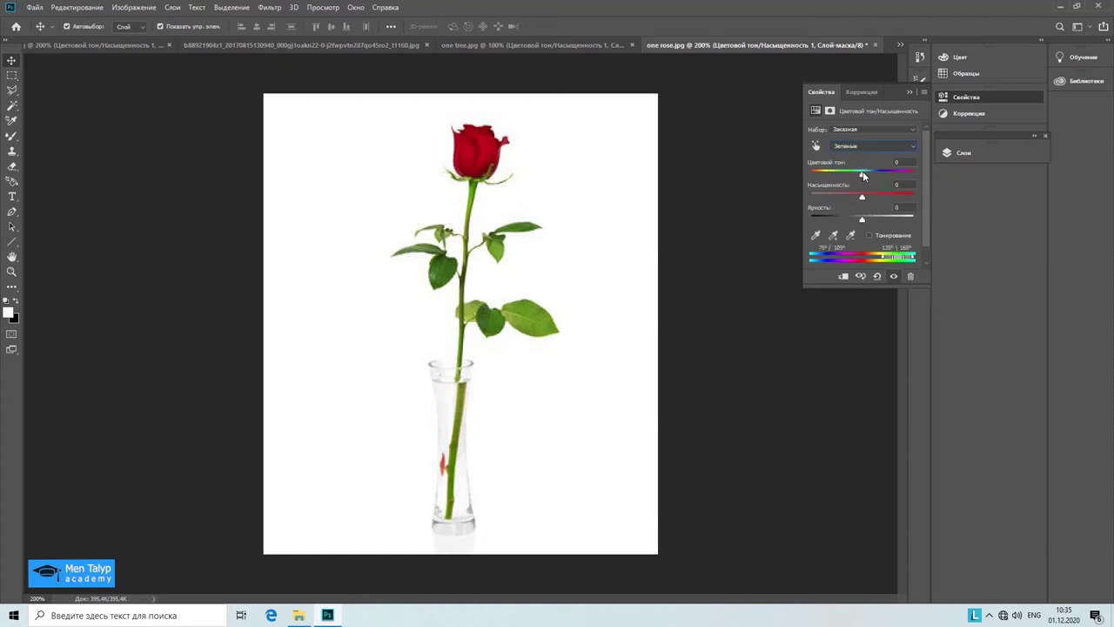
mouse_move(864, 175)
left_mouse_down()
mouse_move(909, 185)
mouse_move(860, 198)
mouse_move(911, 200)
mouse_move(892, 203)
left_mouse_up()
left_click(858, 146)
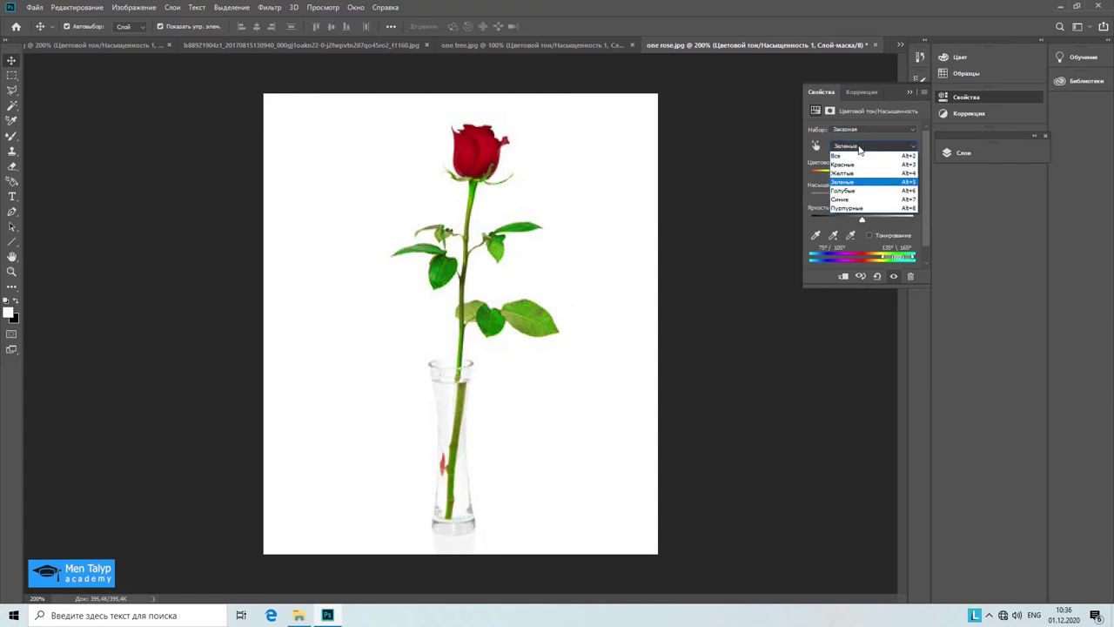
Step: Set the Yellows range to hue +20 and saturation +22 for richer green leaves and stem
left_click(863, 174)
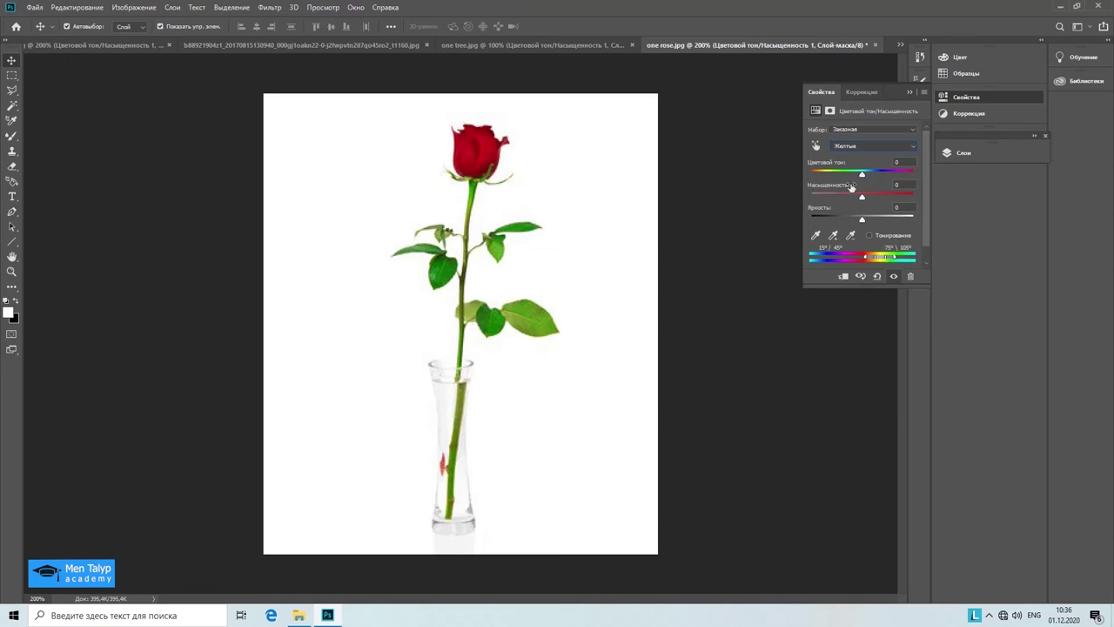
left_click_drag(862, 175, 882, 175)
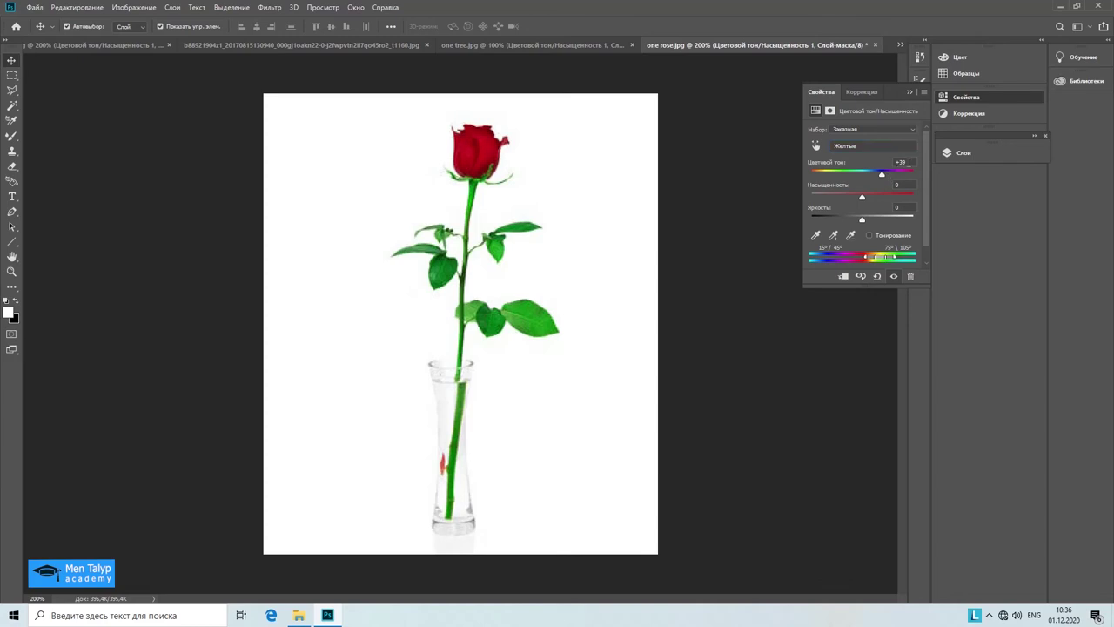
left_click(909, 162)
left_click_drag(862, 200, 893, 200)
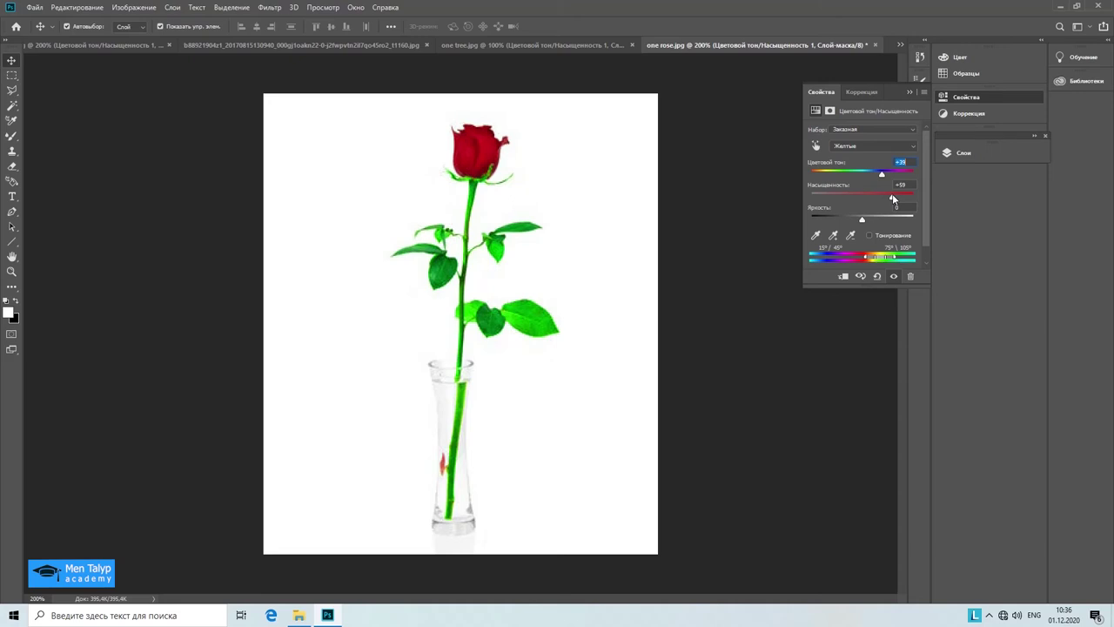
left_click_drag(892, 199, 915, 203)
left_click(912, 200)
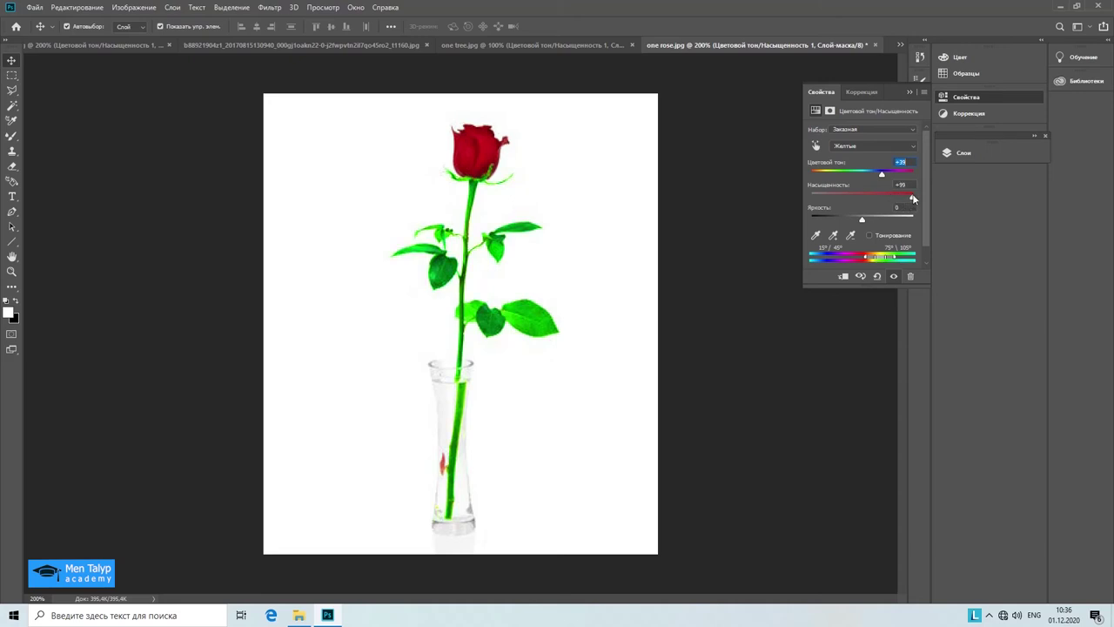
left_click_drag(912, 199, 876, 204)
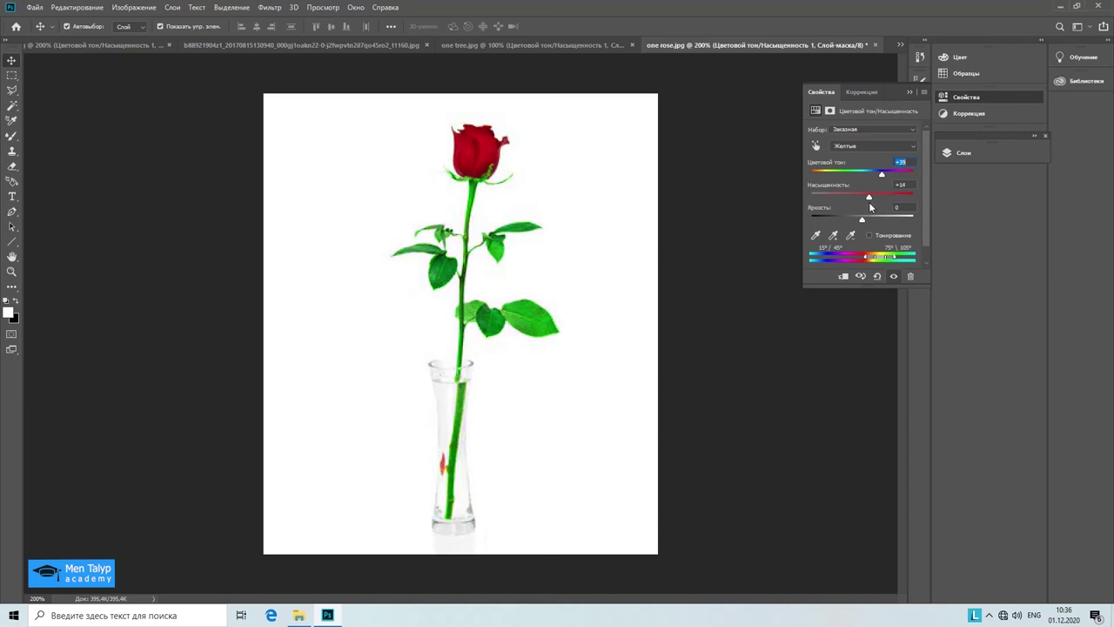
mouse_move(870, 206)
left_mouse_down()
mouse_move(859, 207)
mouse_move(873, 206)
mouse_move(873, 179)
left_mouse_up()
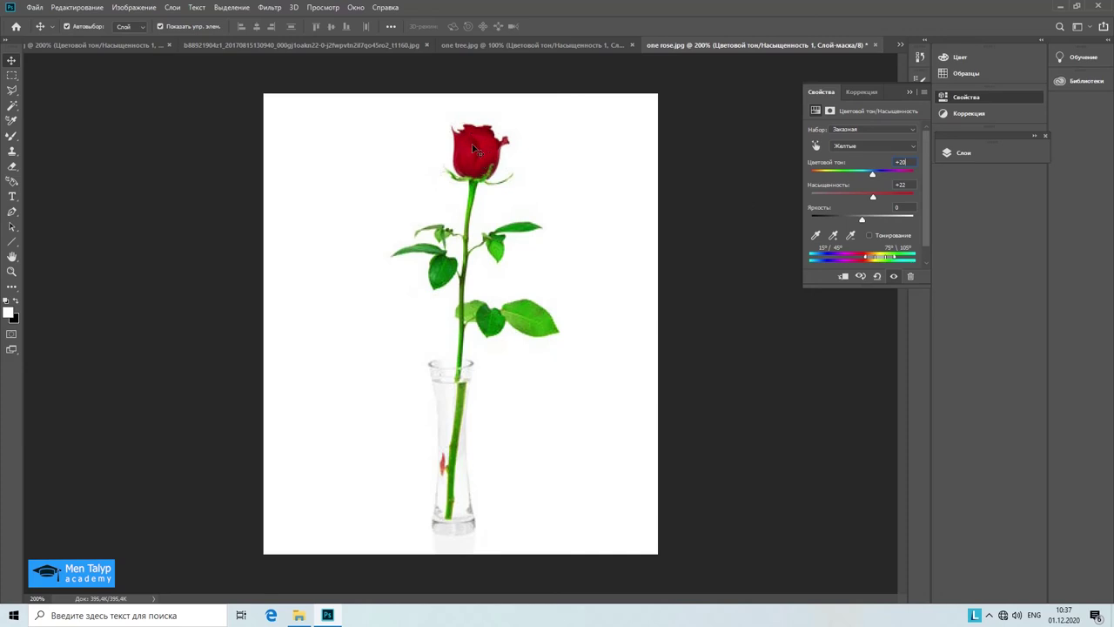
left_click(853, 148)
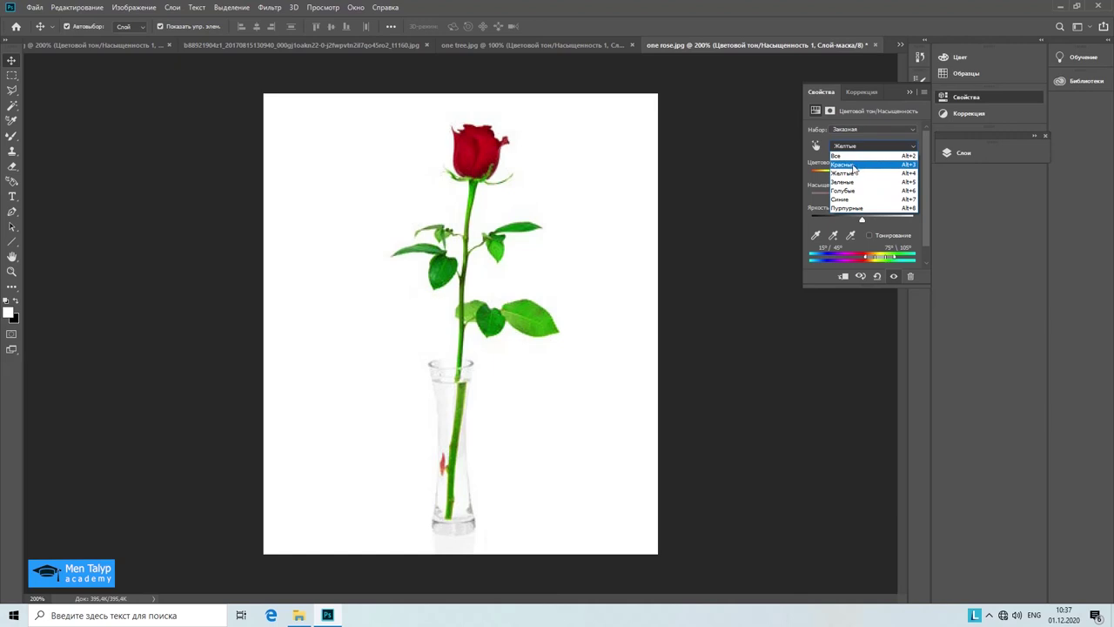
Step: Edit the Reds range of the rose adjustment with Hue +15 and Saturation +53
left_click(854, 166)
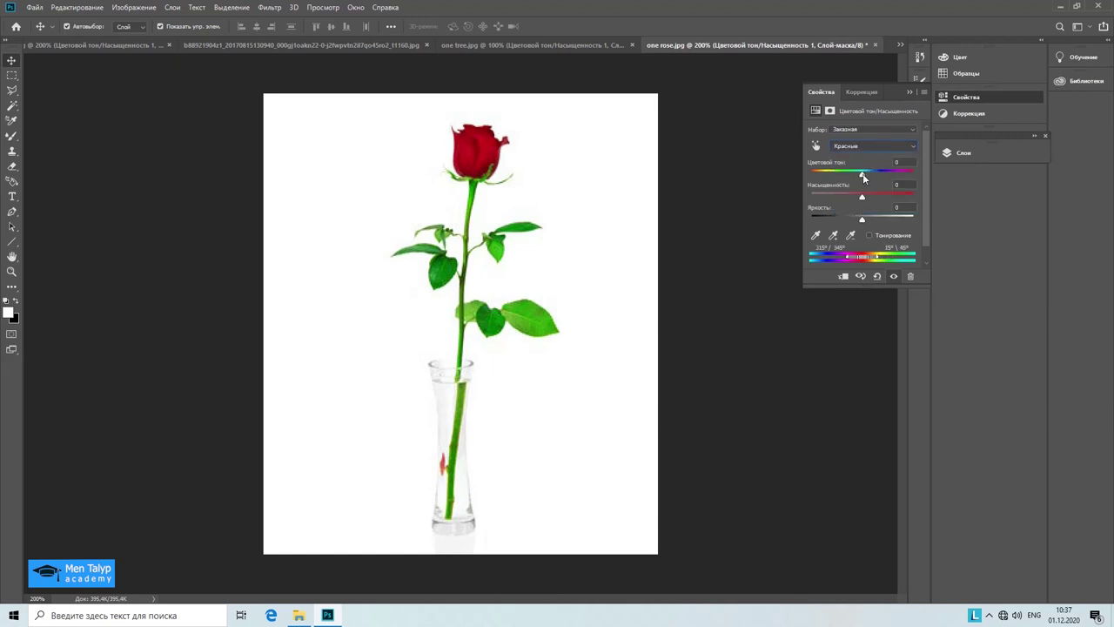
mouse_move(863, 173)
left_mouse_down()
mouse_move(913, 180)
mouse_move(797, 178)
mouse_move(876, 189)
mouse_move(865, 200)
mouse_move(914, 198)
mouse_move(890, 198)
left_mouse_up()
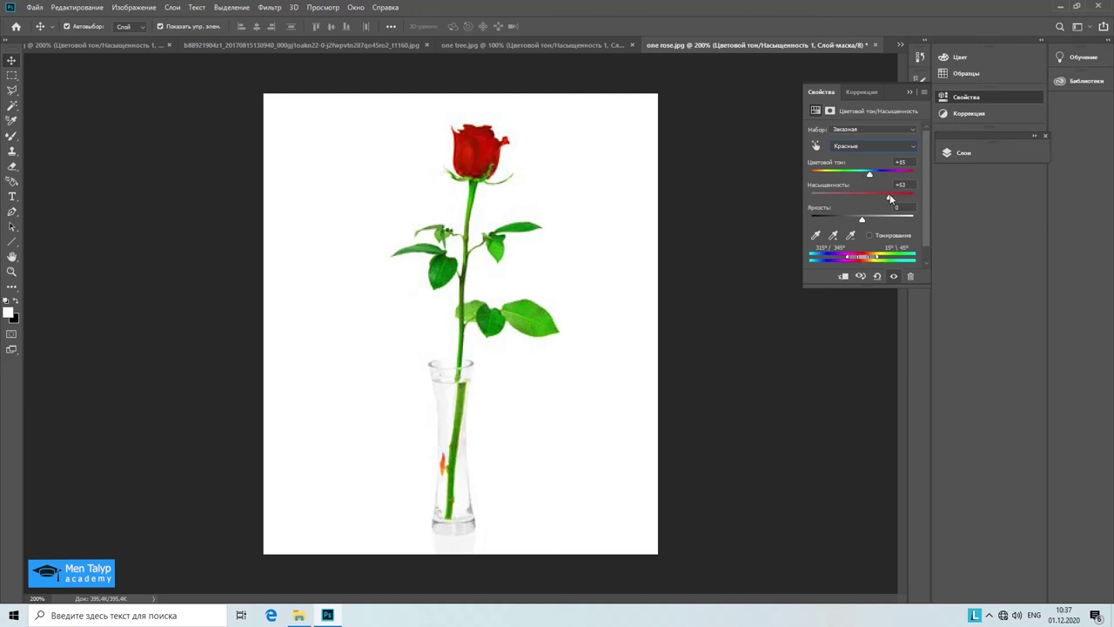
Step: Toggle the rose's Hue/Saturation layer off and on twice to compare, then return to one tree.jpg
left_click(910, 92)
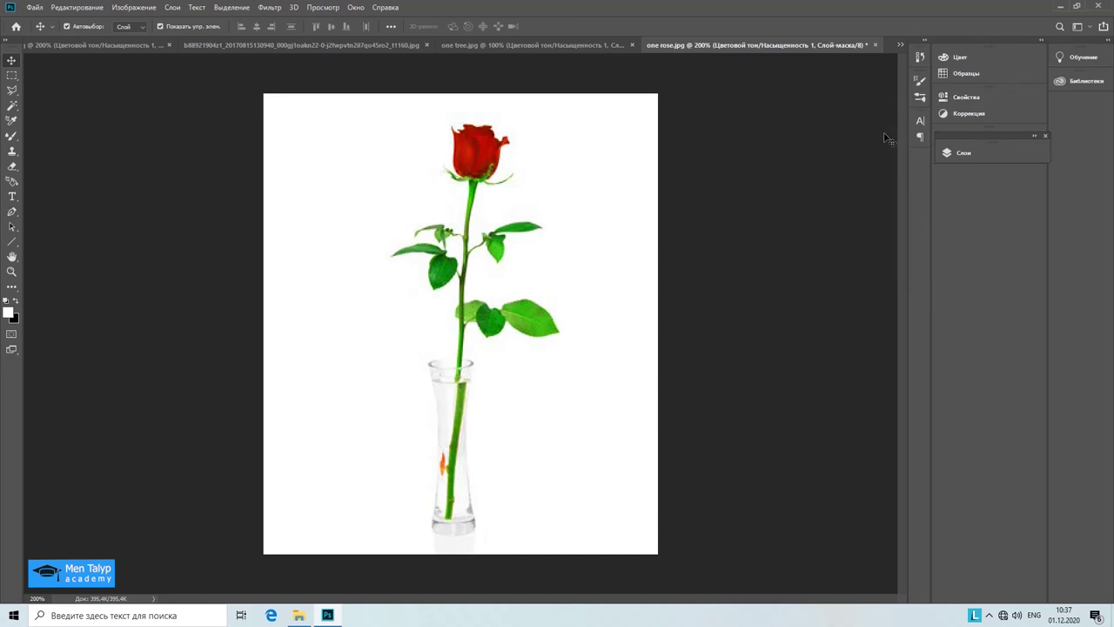
left_click(964, 154)
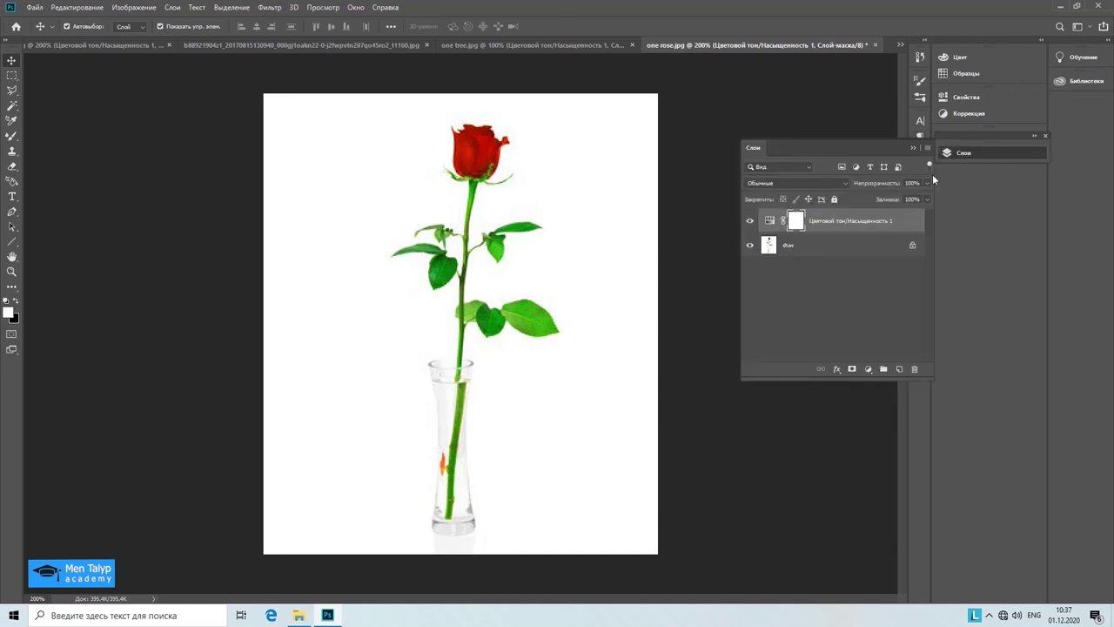
left_click(750, 223)
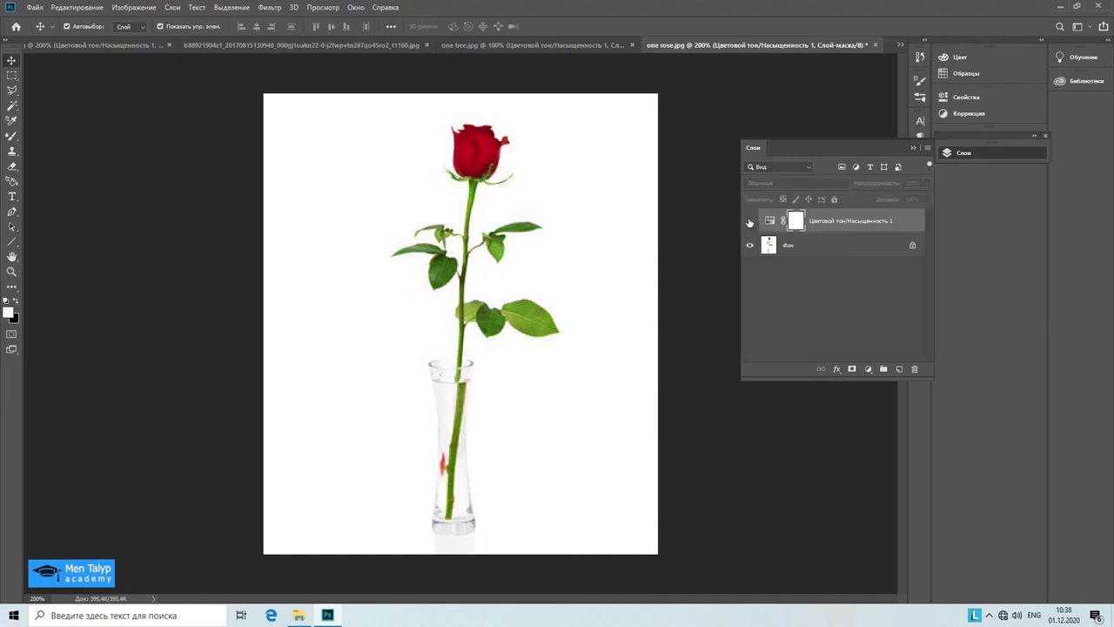
left_click(751, 221)
left_click(750, 222)
left_click(750, 223)
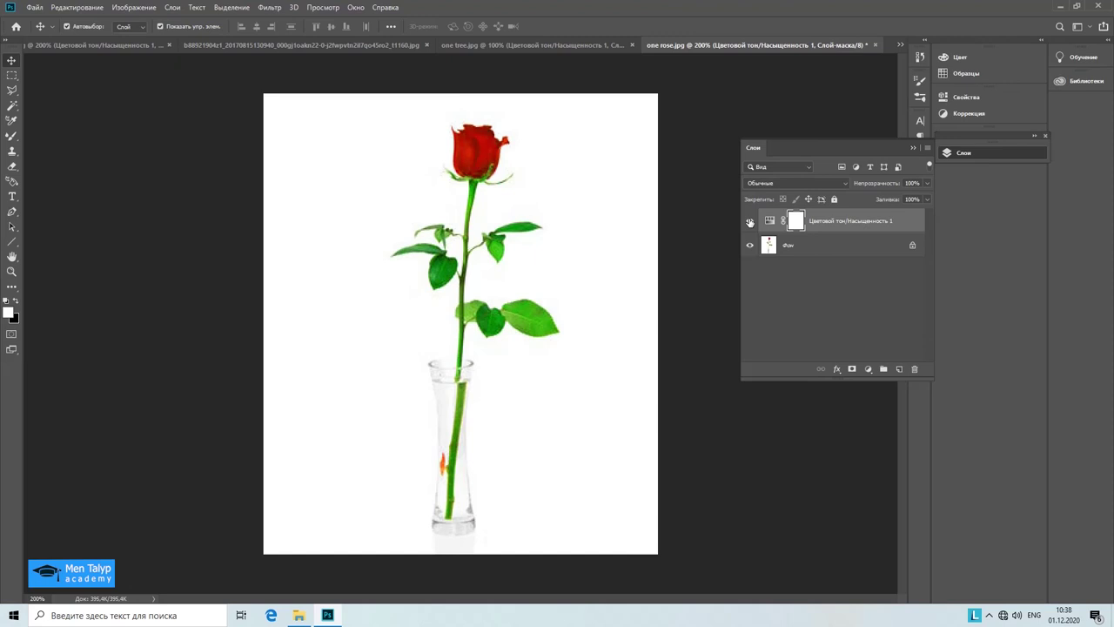
left_click(552, 45)
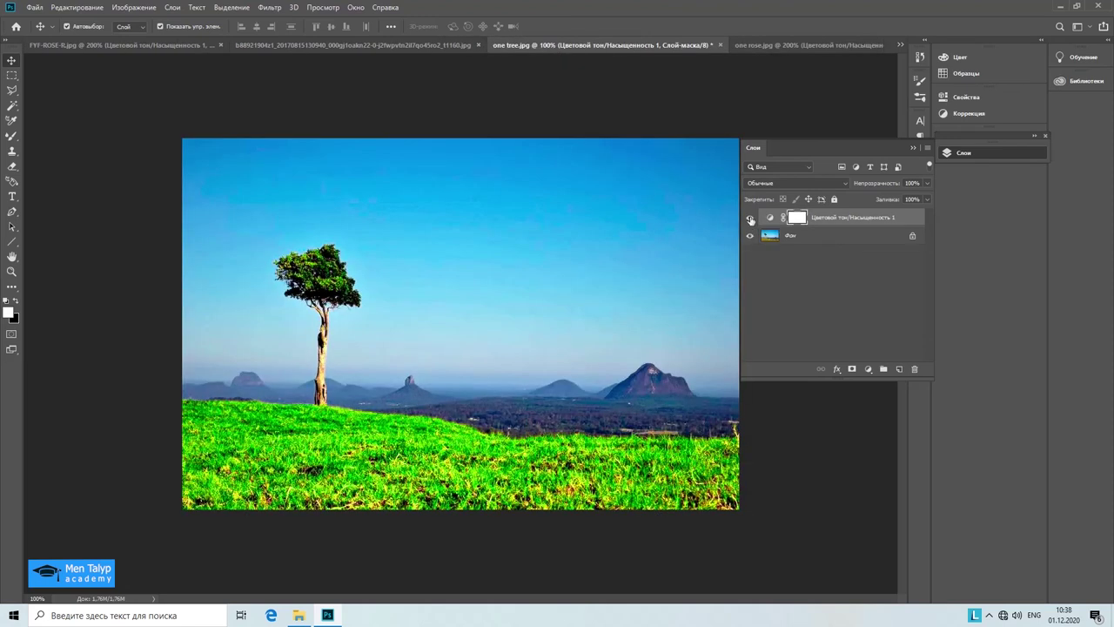
Step: Toggle the grass Hue/Saturation layer's visibility to compare, then collapse the Layers panel
left_click(750, 220)
left_click(914, 148)
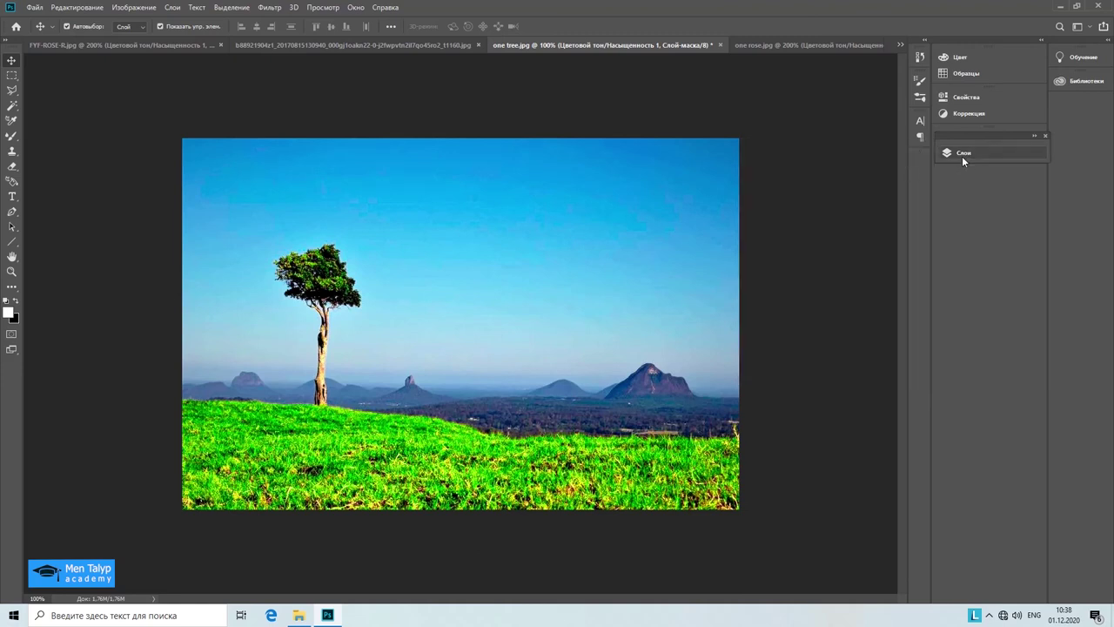